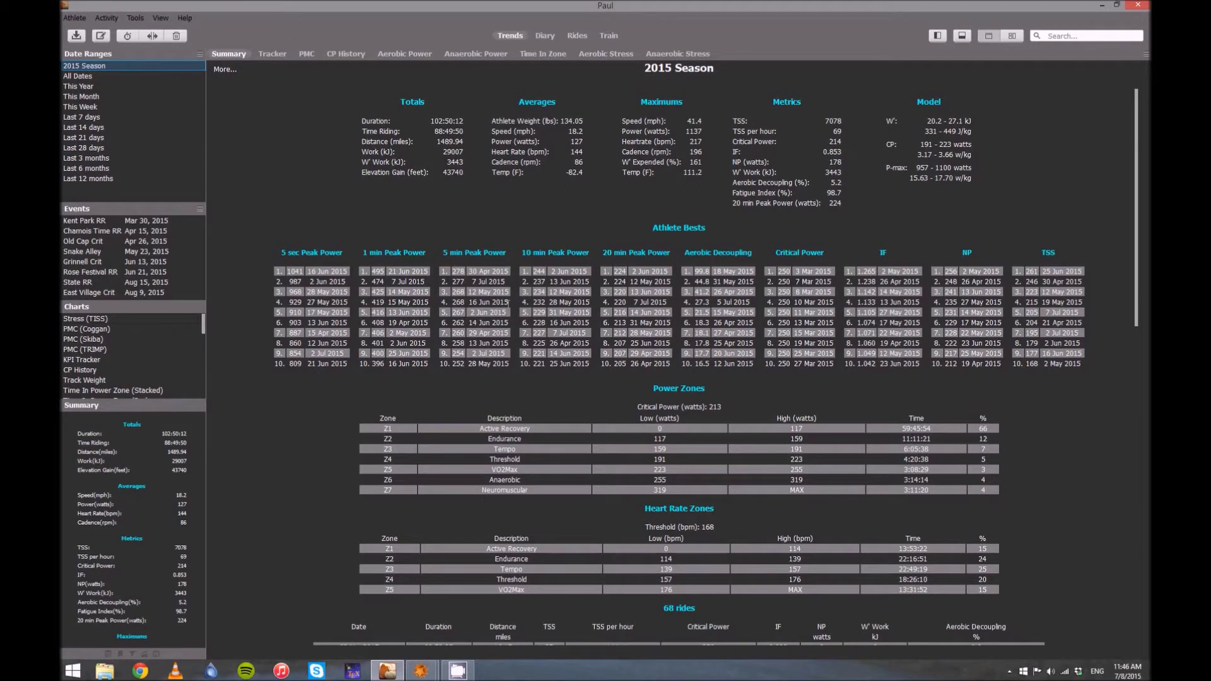
Step: View the FTP Test ride's stress chart, then return to the season trends view
{"action": "left_click", "coordinate": [578, 38]}
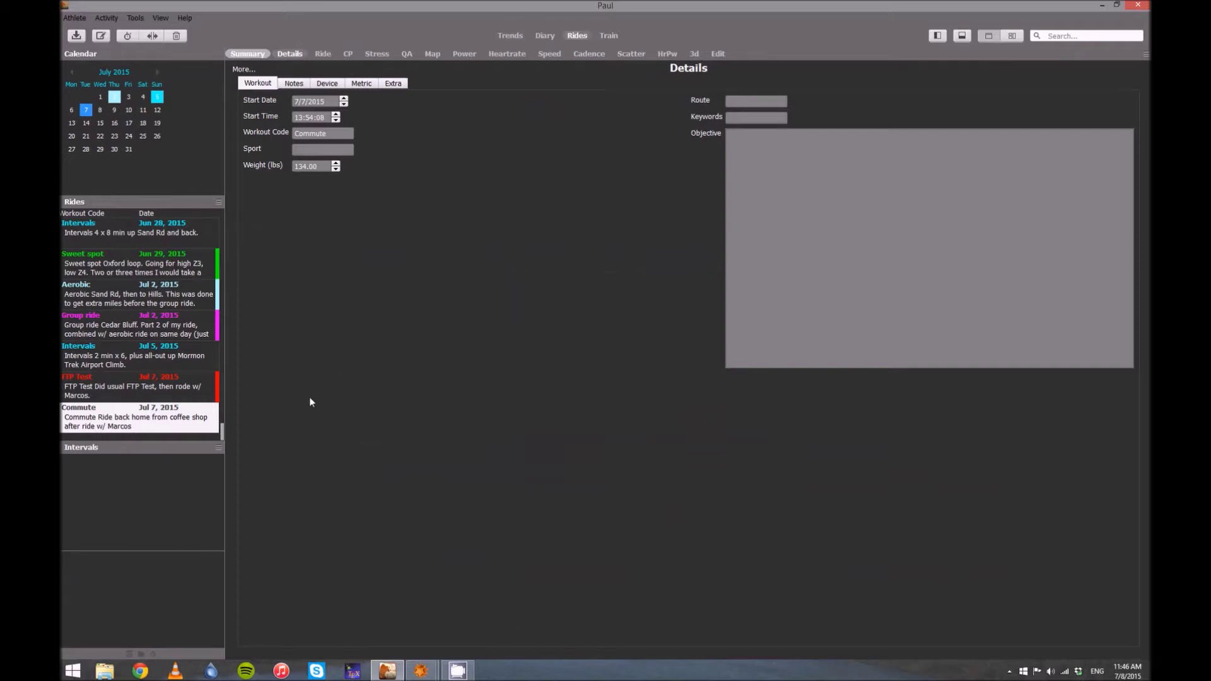
{"action": "key", "text": "Up"}
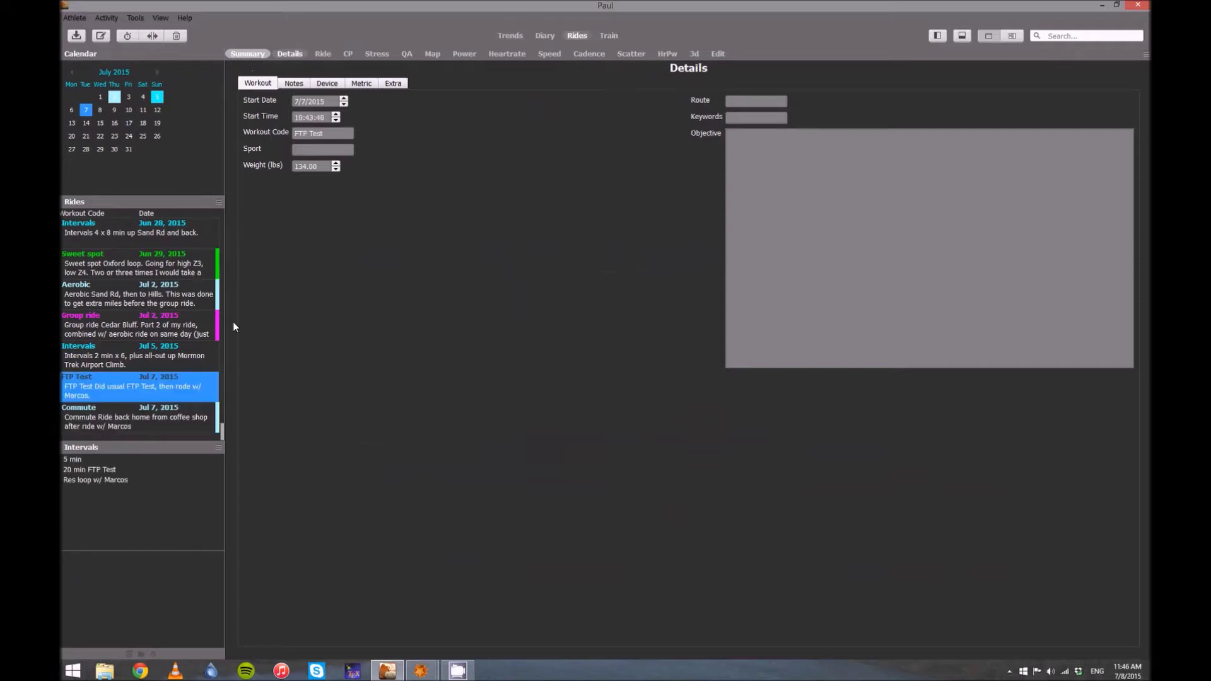
{"action": "left_click", "coordinate": [378, 54]}
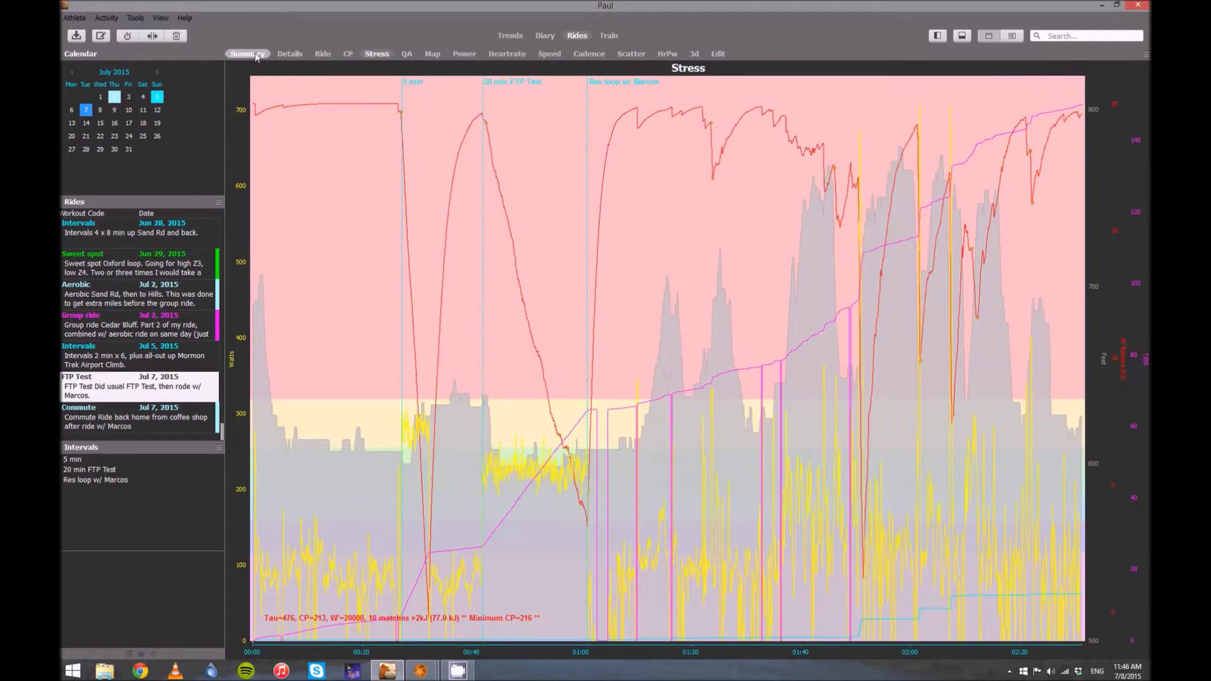
{"action": "left_click", "coordinate": [509, 36]}
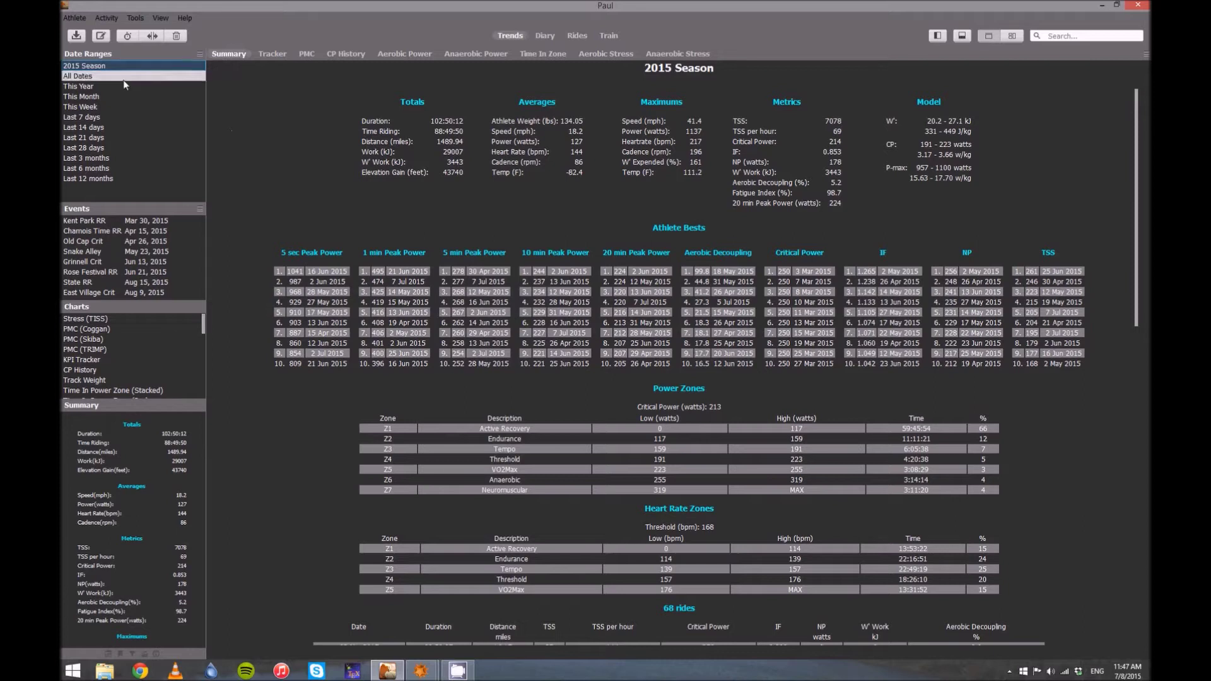
Step: Select 2015 Season, cancel the Add season and Add event dialogs, and show the PMC chart
{"action": "left_click", "coordinate": [184, 67]}
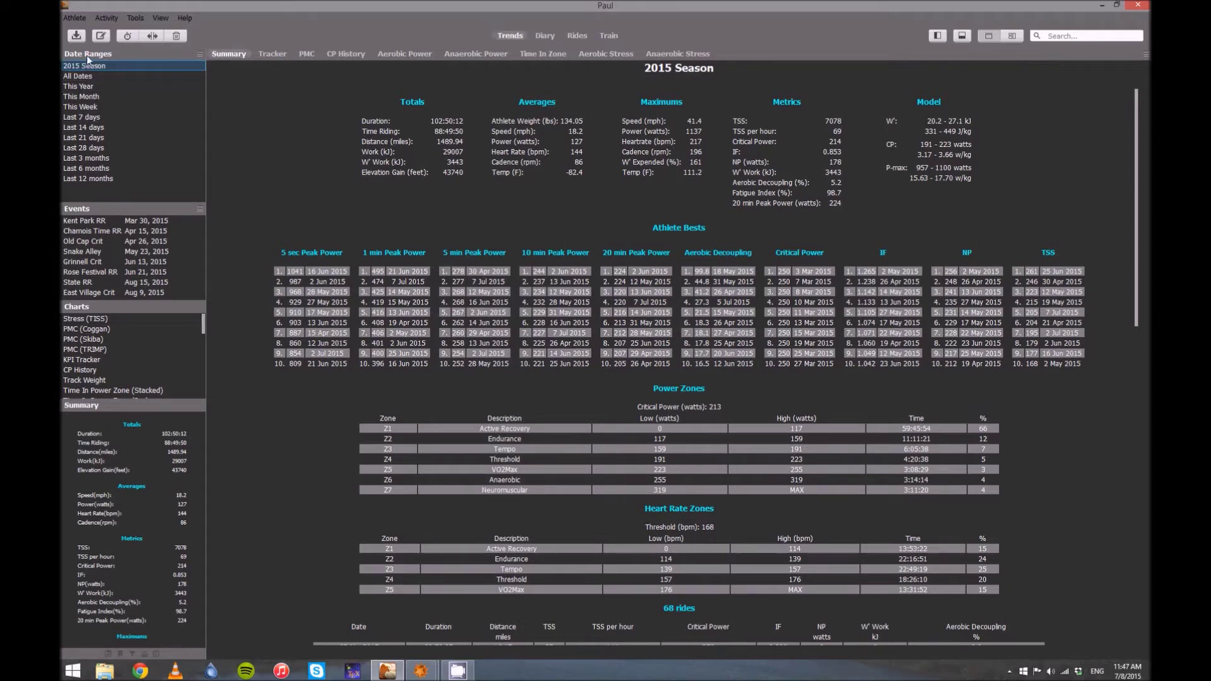
{"action": "left_click", "coordinate": [200, 55]}
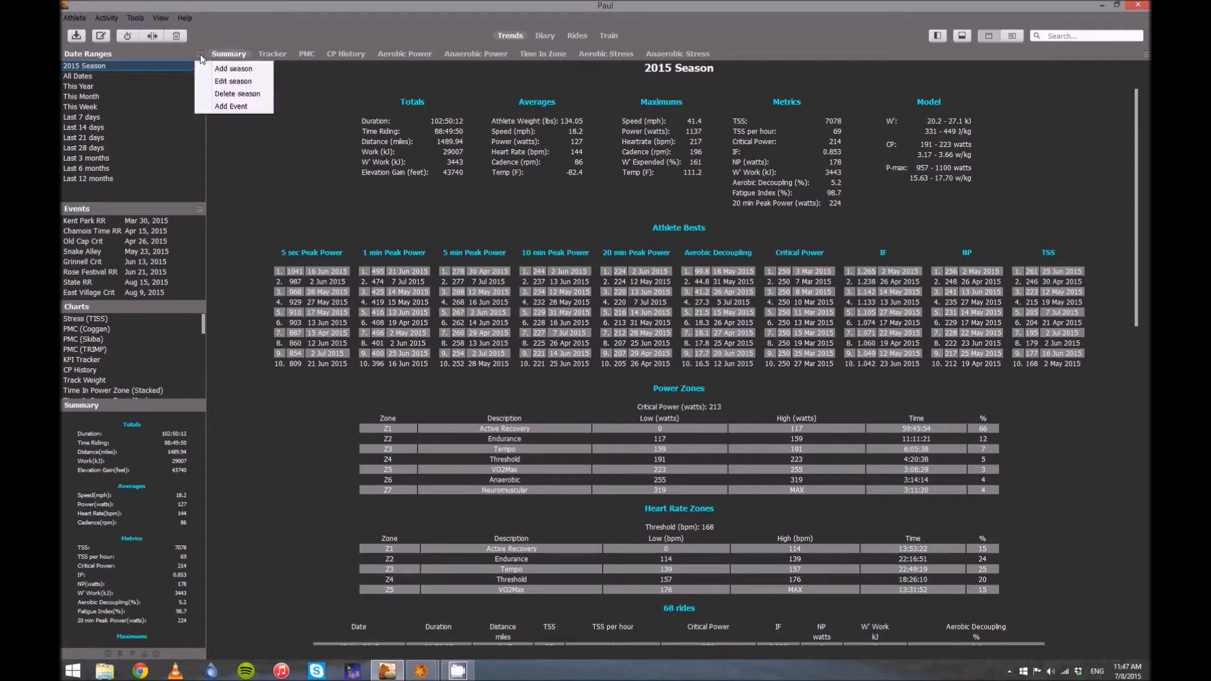
{"action": "left_click", "coordinate": [230, 69]}
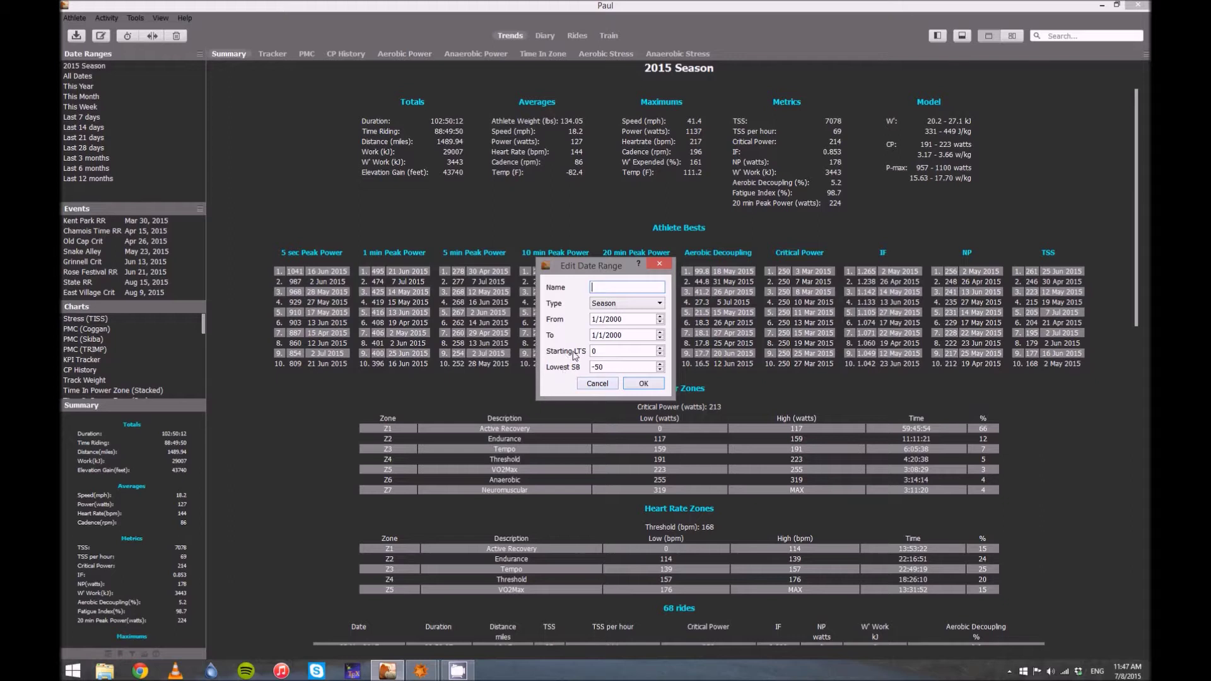
{"action": "left_click", "coordinate": [597, 384]}
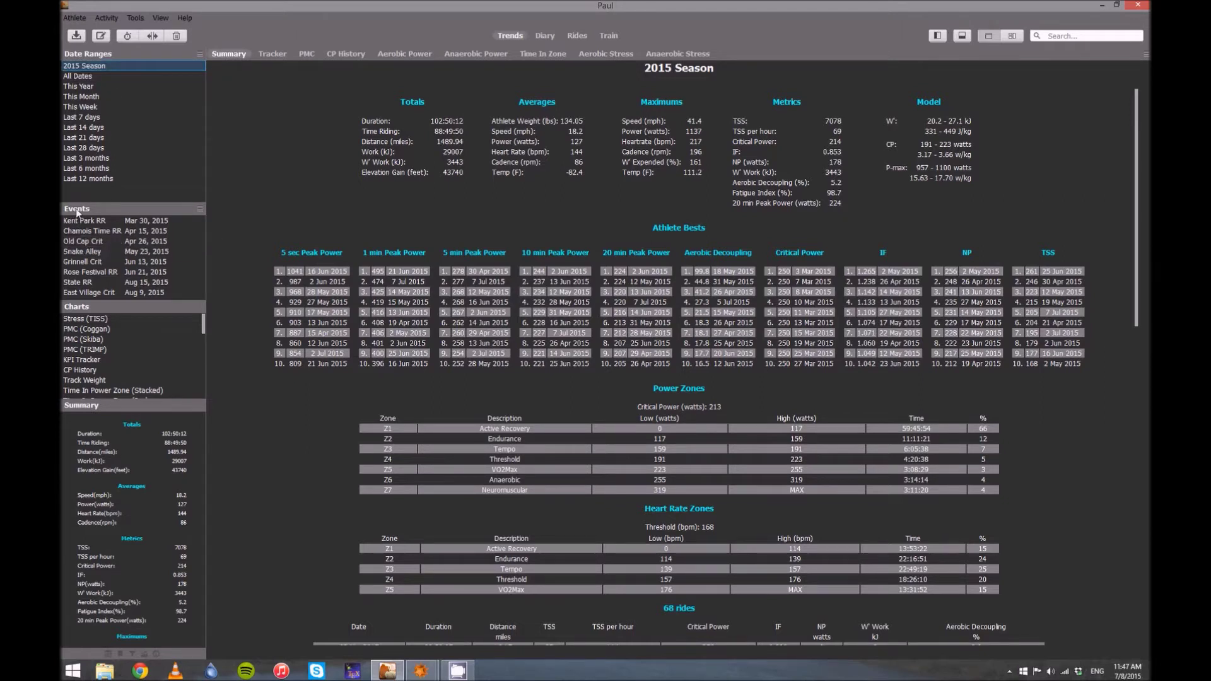
{"action": "left_click", "coordinate": [199, 211]}
{"action": "left_click", "coordinate": [227, 222]}
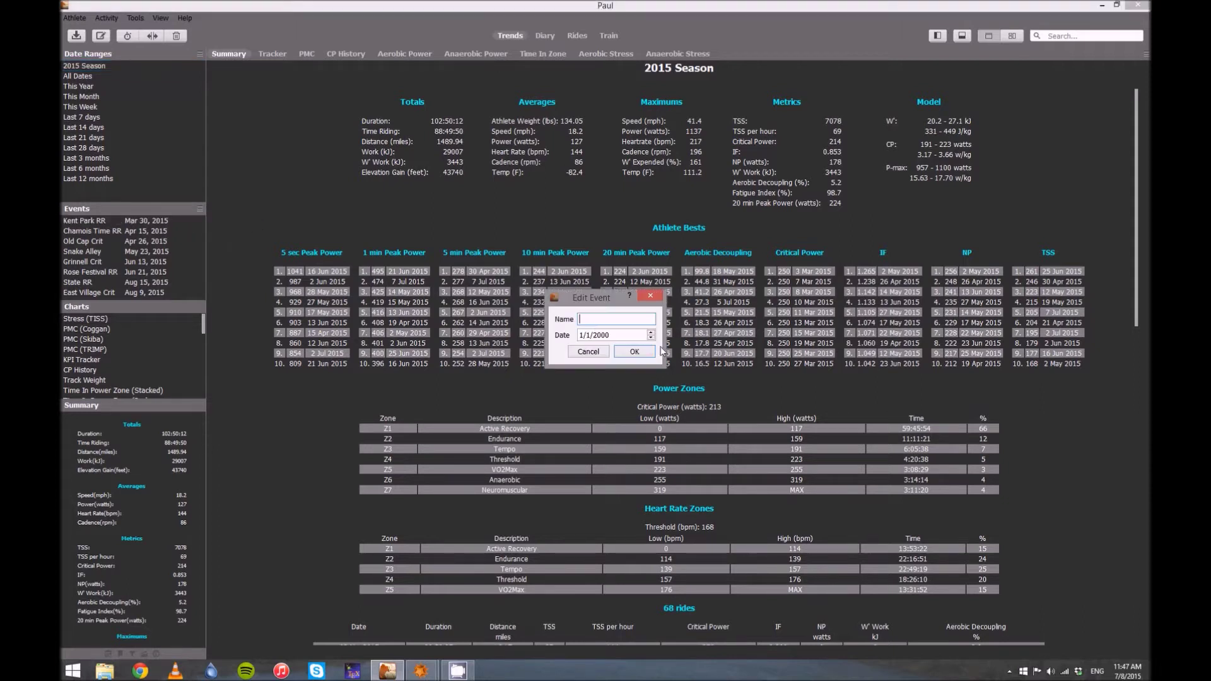
{"action": "left_click", "coordinate": [581, 352]}
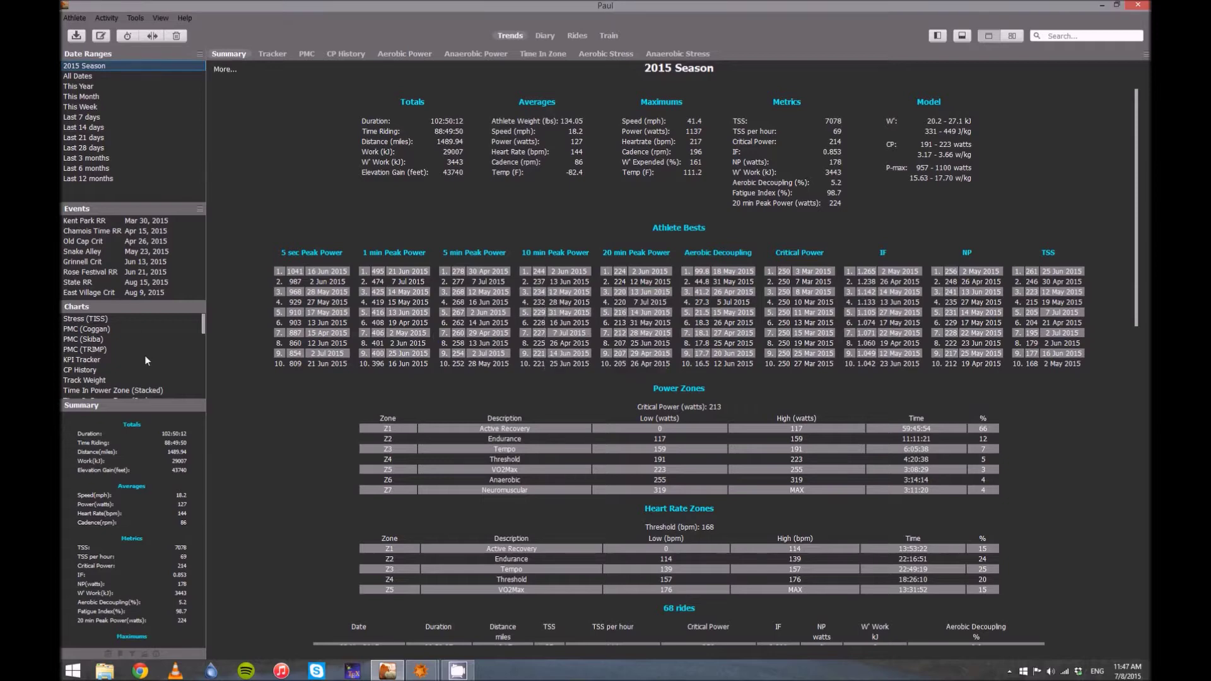
{"action": "left_click", "coordinate": [307, 55]}
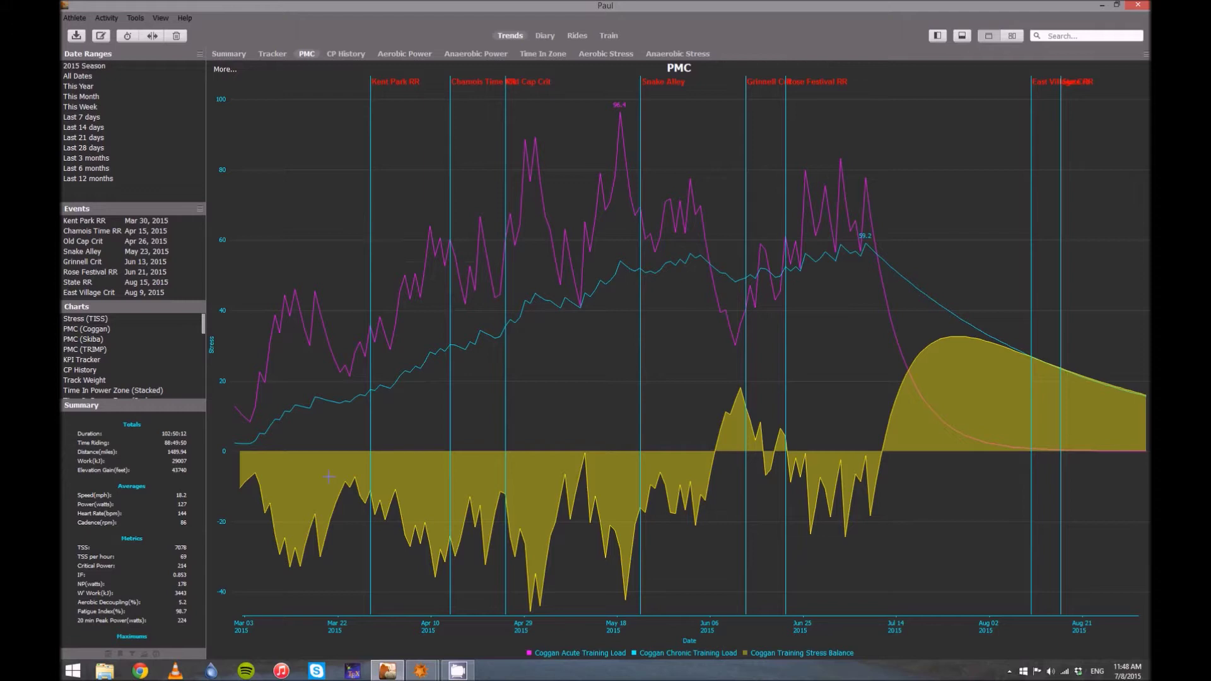
Step: In the PMC chart's curve settings, try relabelling the Coggan Acute Training Load axis 'Stress', then discard it
{"action": "left_click", "coordinate": [226, 69]}
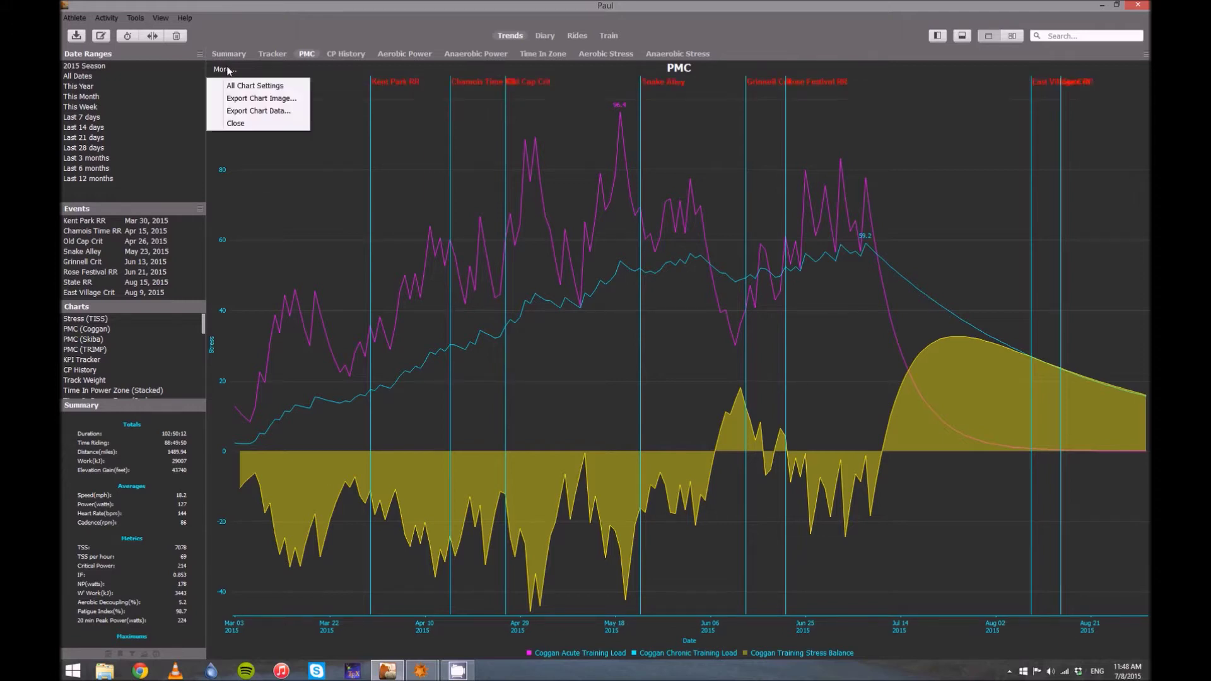
{"action": "left_click", "coordinate": [255, 88]}
{"action": "left_click_drag", "start_coordinate": [460, 217], "coordinate": [703, 238]}
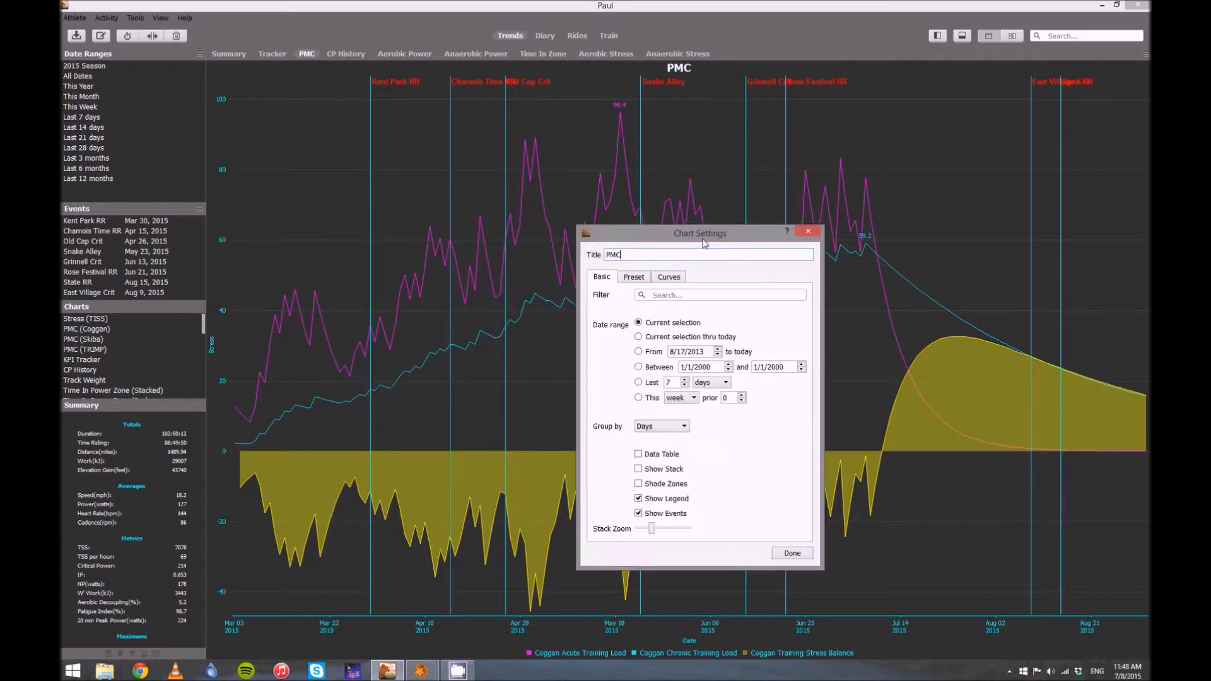
{"action": "left_click", "coordinate": [667, 277]}
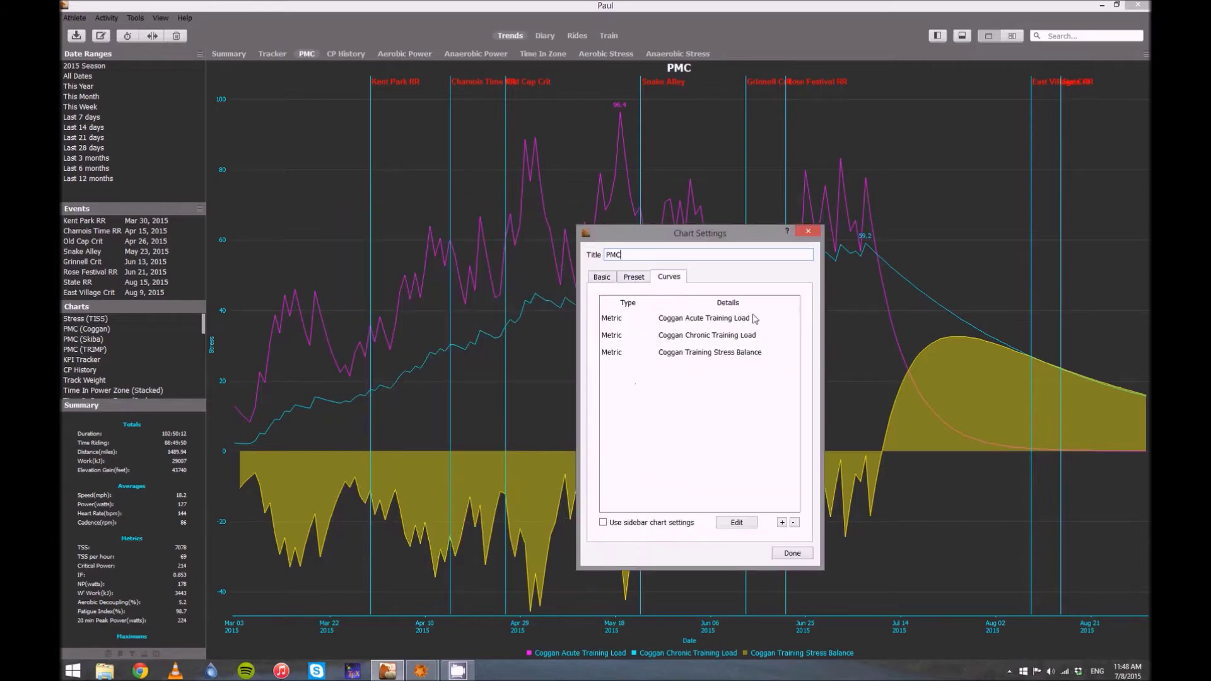
{"action": "left_click", "coordinate": [702, 323]}
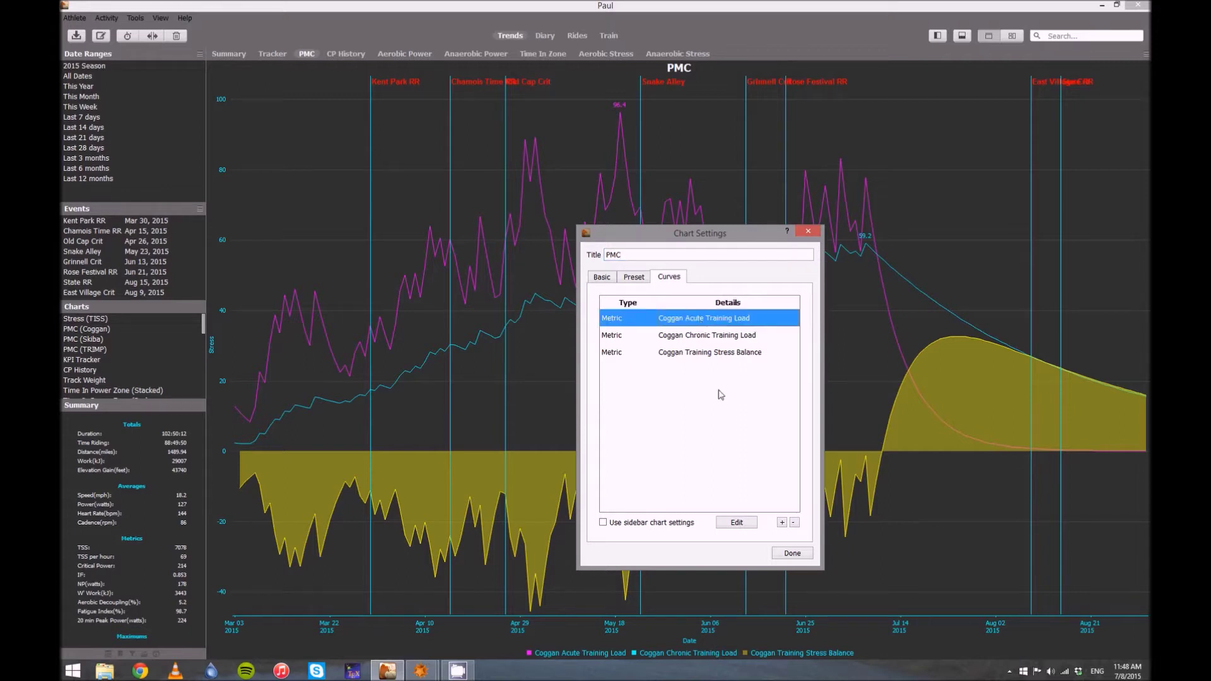
{"action": "left_click", "coordinate": [733, 522]}
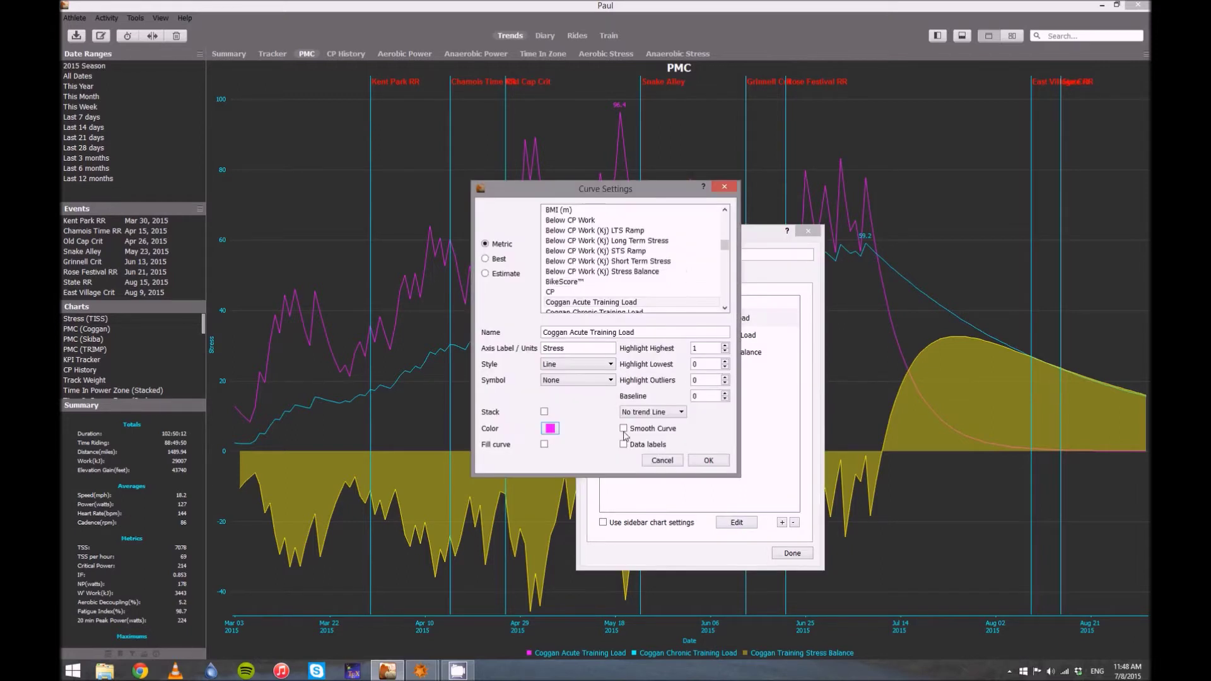
{"action": "double_click", "coordinate": [574, 349]}
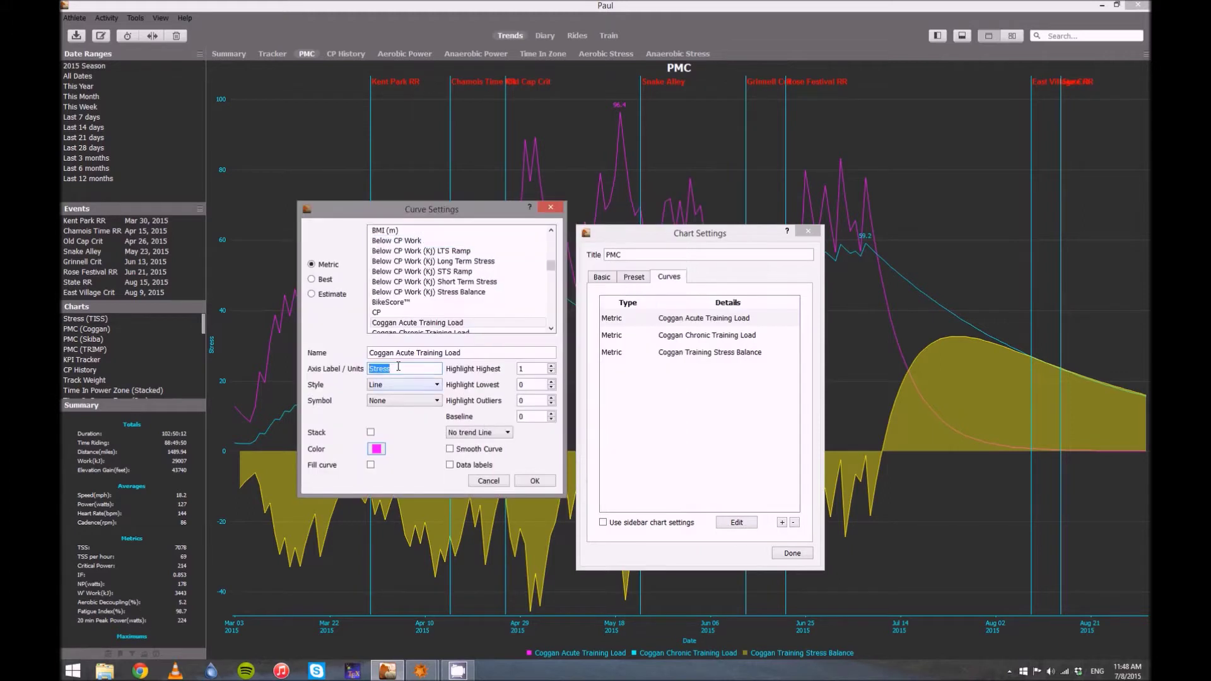
{"action": "type", "text": "ATL"}
{"action": "key", "text": "BackSpace"}
{"action": "key", "text": "BackSpace"}
{"action": "type", "text": "Stress"}
{"action": "left_click", "coordinate": [489, 481]}
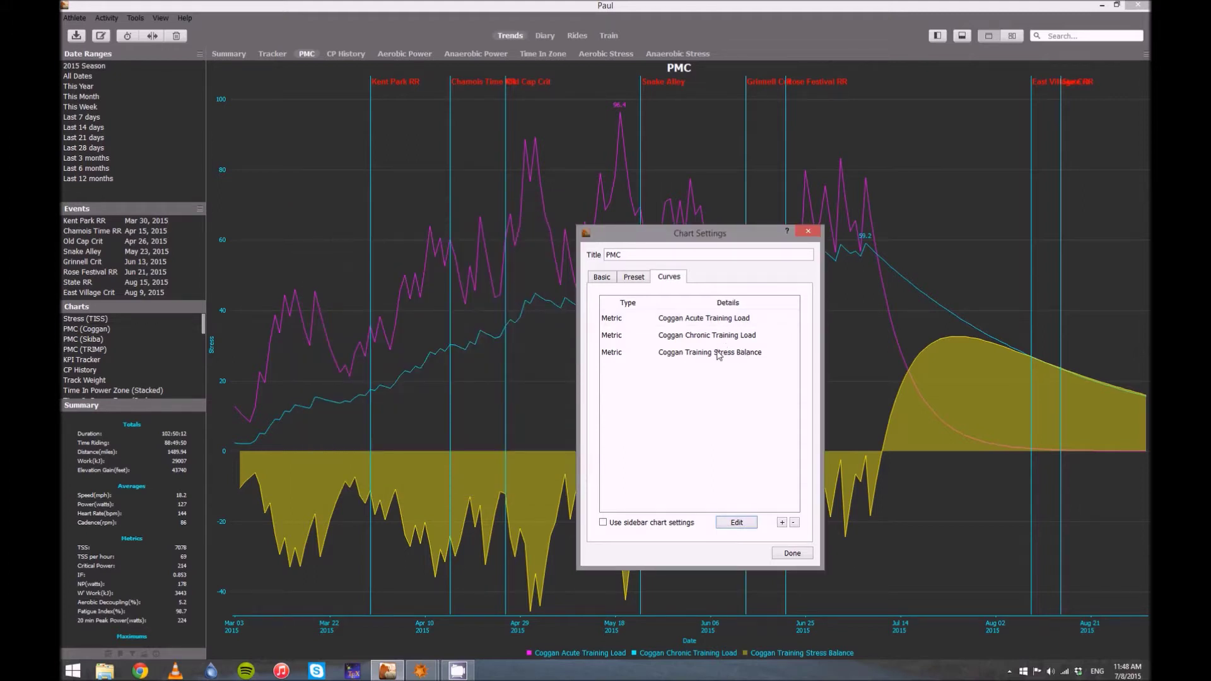
Step: Set the Coggan Training Stress Balance curve's baseline to -999 and close the chart settings
{"action": "left_click", "coordinate": [717, 352]}
{"action": "left_click", "coordinate": [735, 522]}
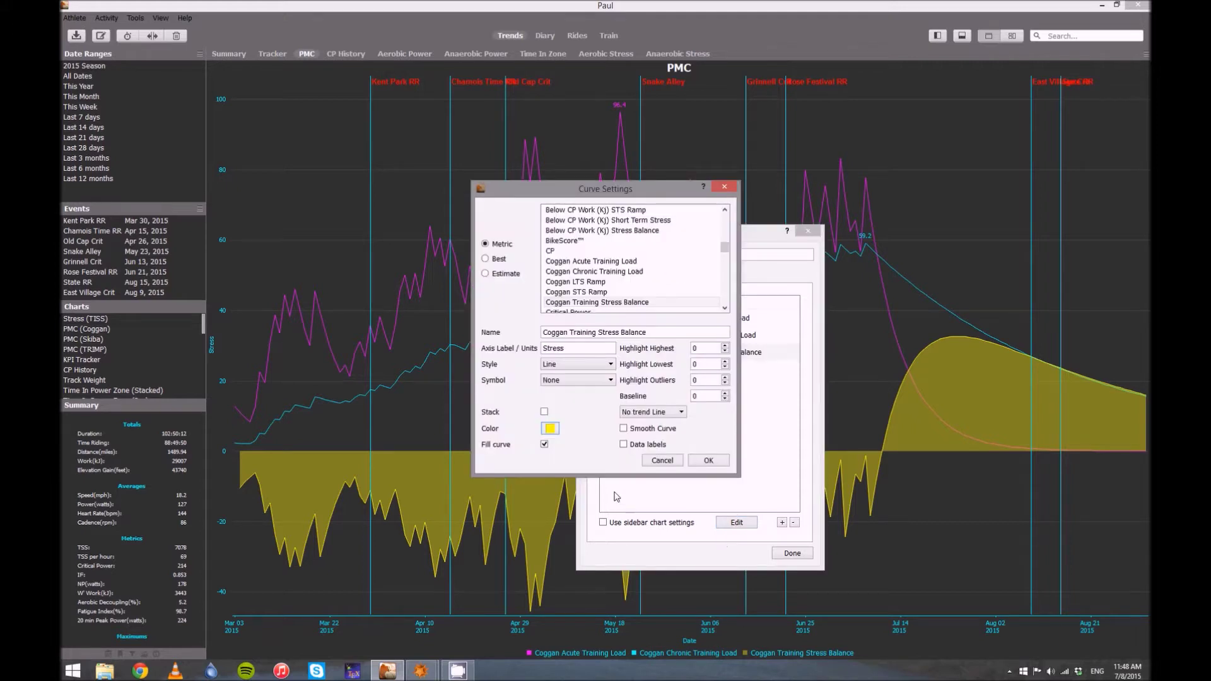
{"action": "double_click", "coordinate": [692, 397]}
{"action": "left_click_drag", "start_coordinate": [573, 348], "coordinate": [544, 353]}
{"action": "left_click", "coordinate": [546, 351]}
{"action": "double_click", "coordinate": [694, 396]}
{"action": "type", "text": "-999"}
{"action": "key", "text": "ctrl+a"}
{"action": "left_click", "coordinate": [705, 461]}
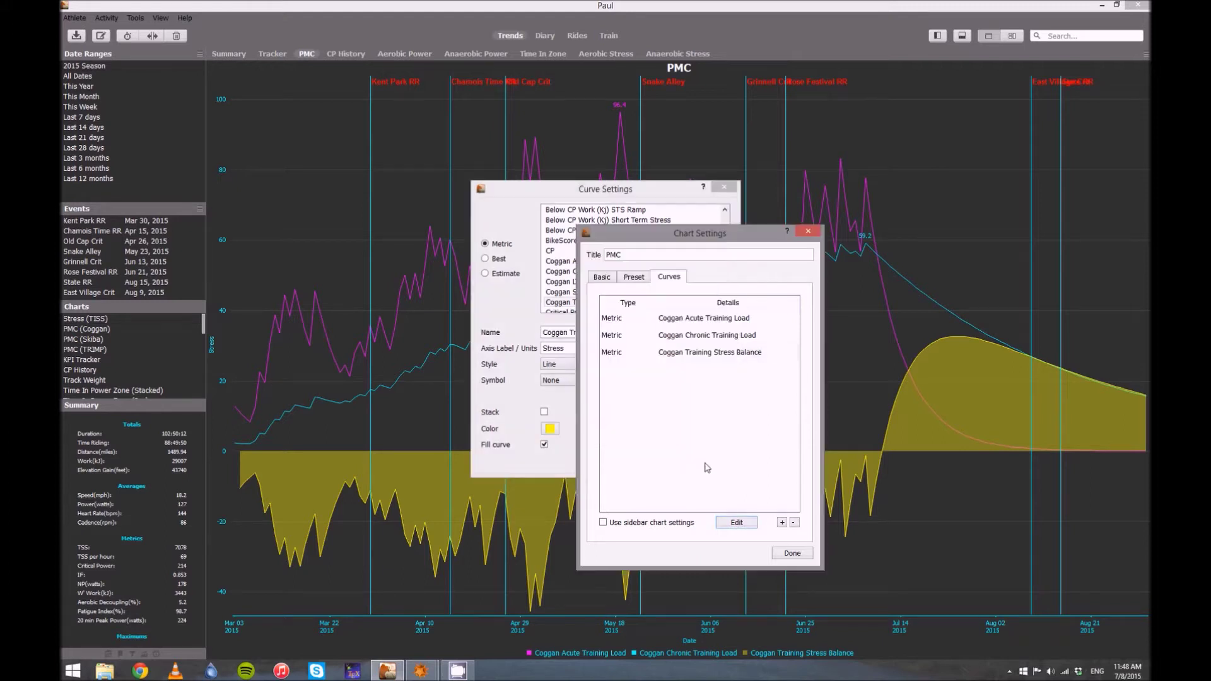
{"action": "left_click", "coordinate": [792, 553]}
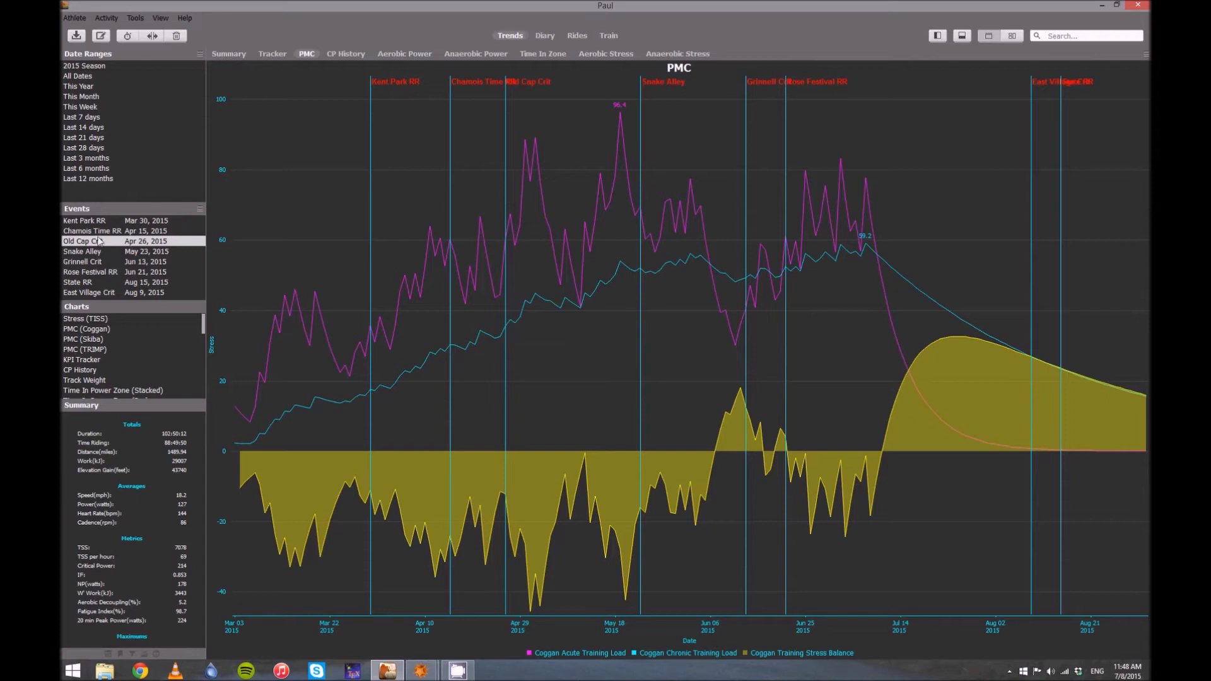
{"action": "left_click", "coordinate": [340, 54]}
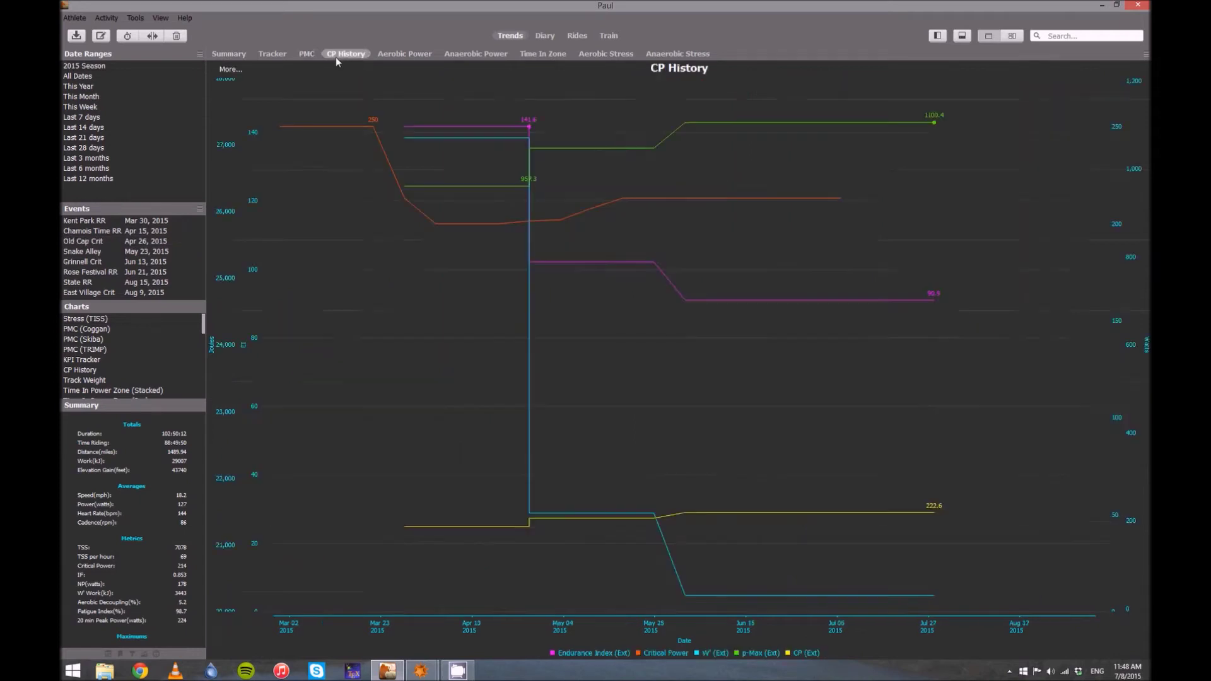
{"action": "left_click", "coordinate": [307, 54]}
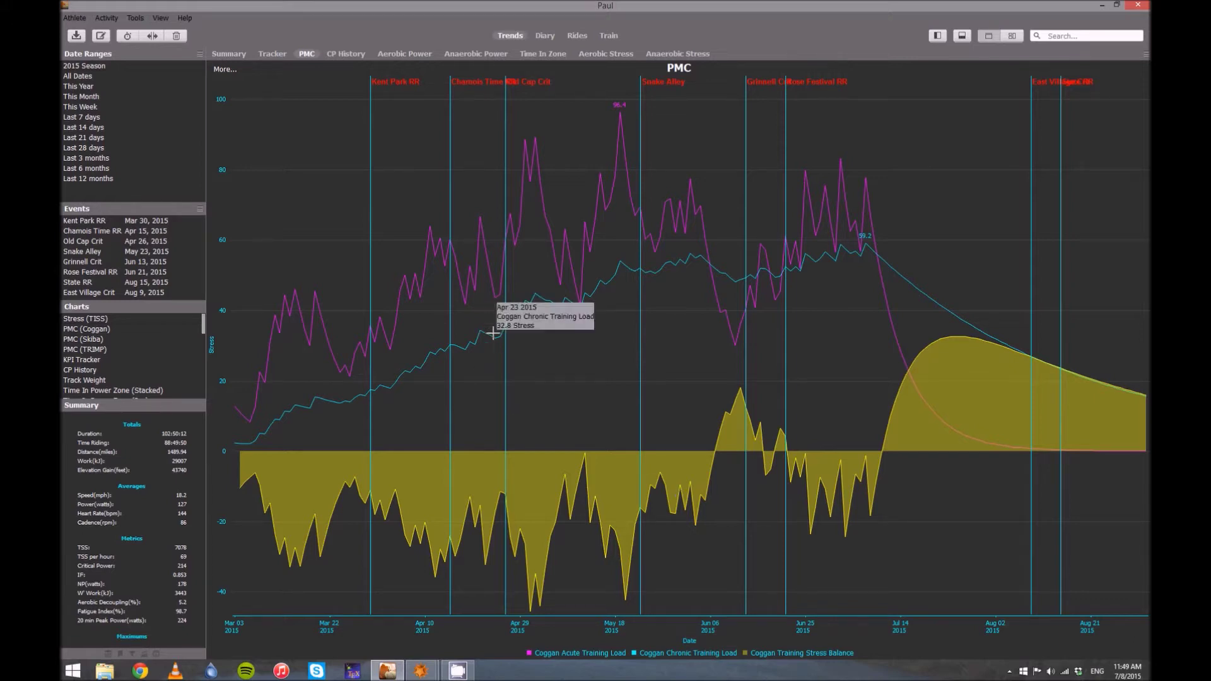
{"action": "mouse_move", "coordinate": [494, 332]}
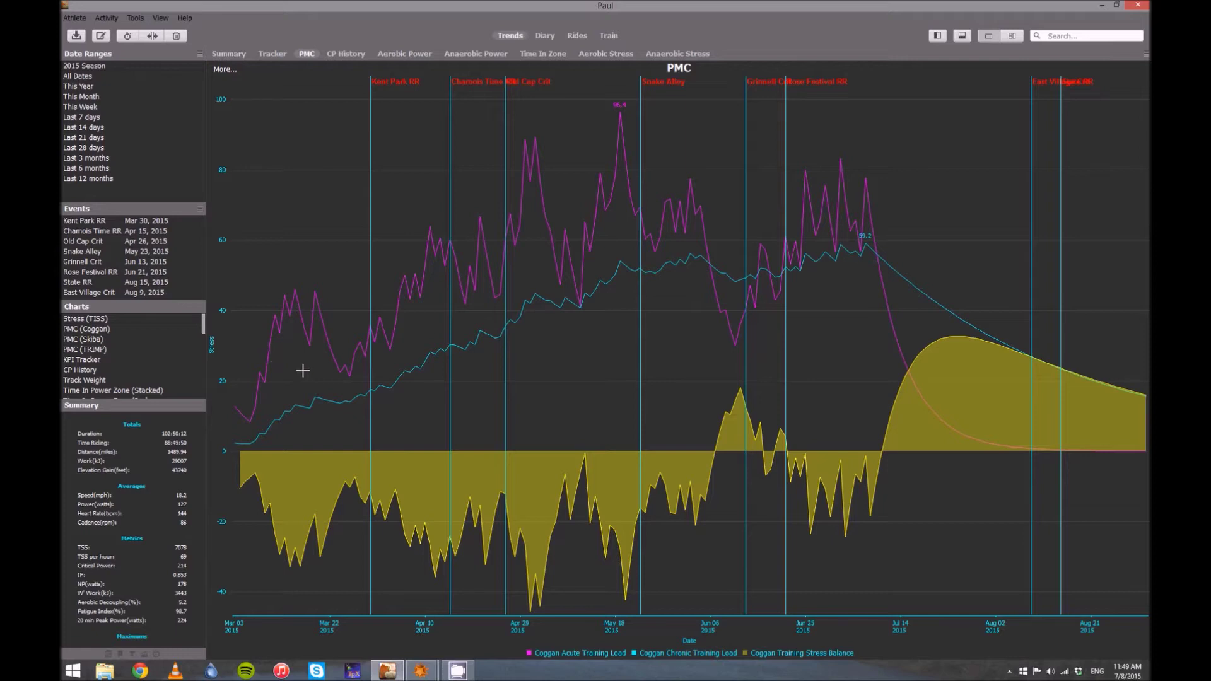
{"action": "mouse_move", "coordinate": [340, 399]}
{"action": "mouse_move", "coordinate": [331, 406]}
{"action": "left_click", "coordinate": [132, 21]}
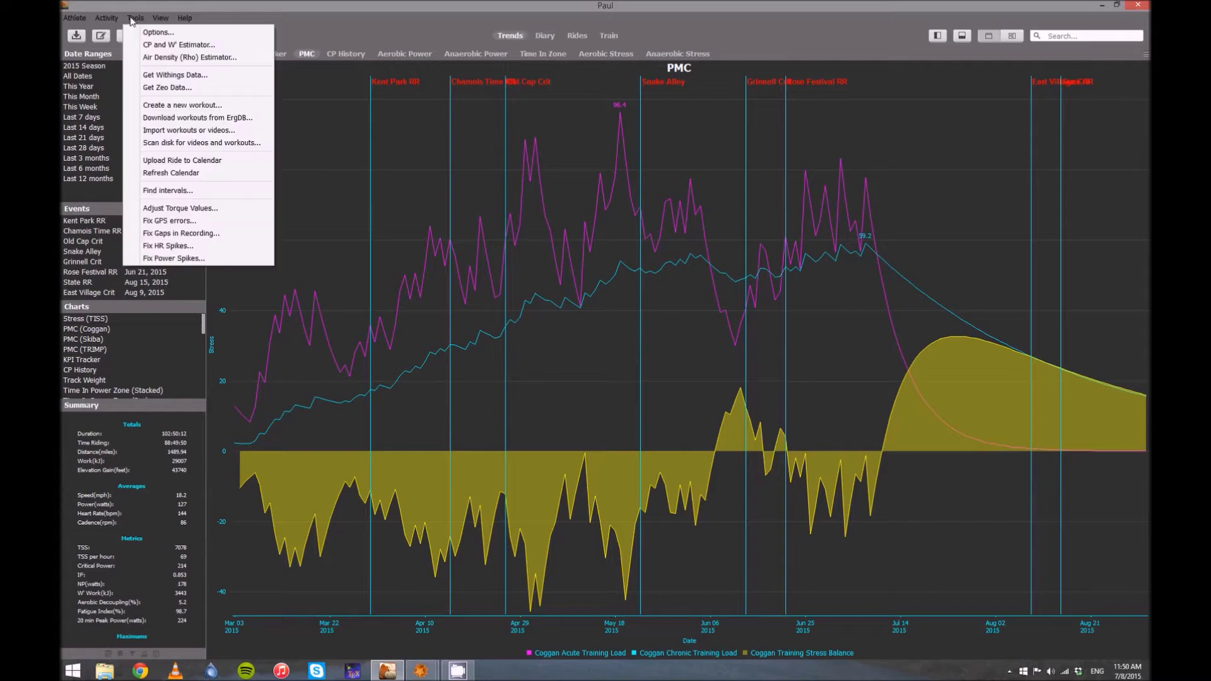
{"action": "left_click", "coordinate": [157, 32]}
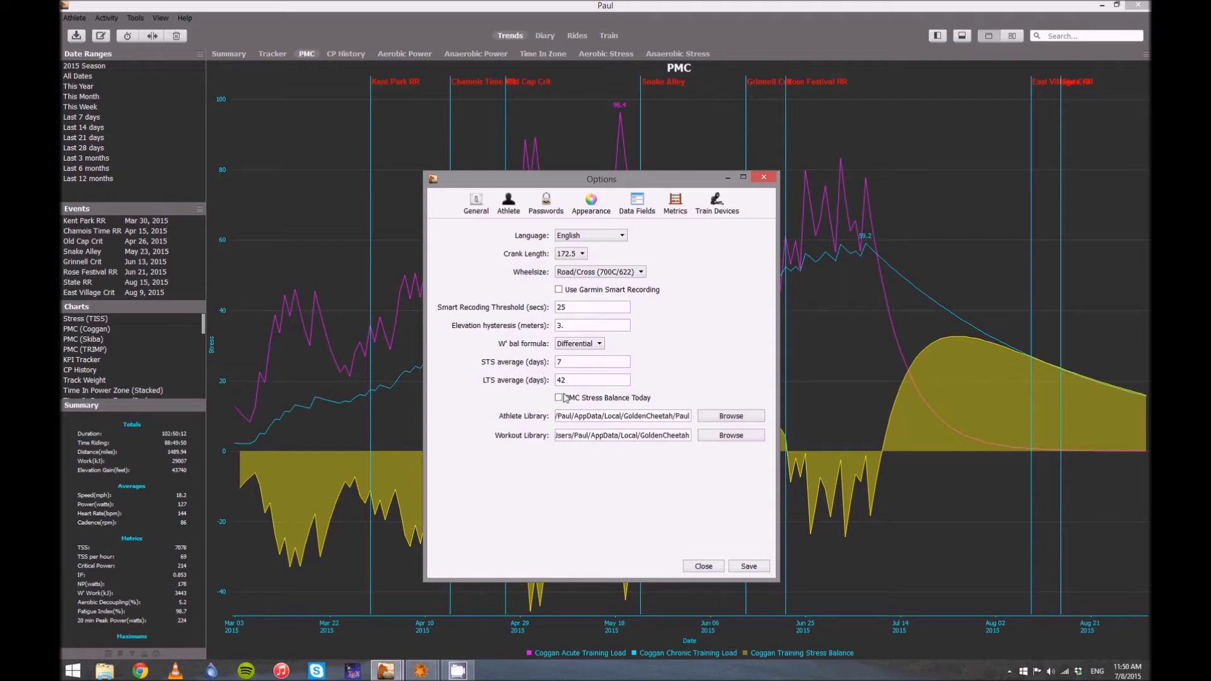
{"action": "left_click", "coordinate": [702, 566]}
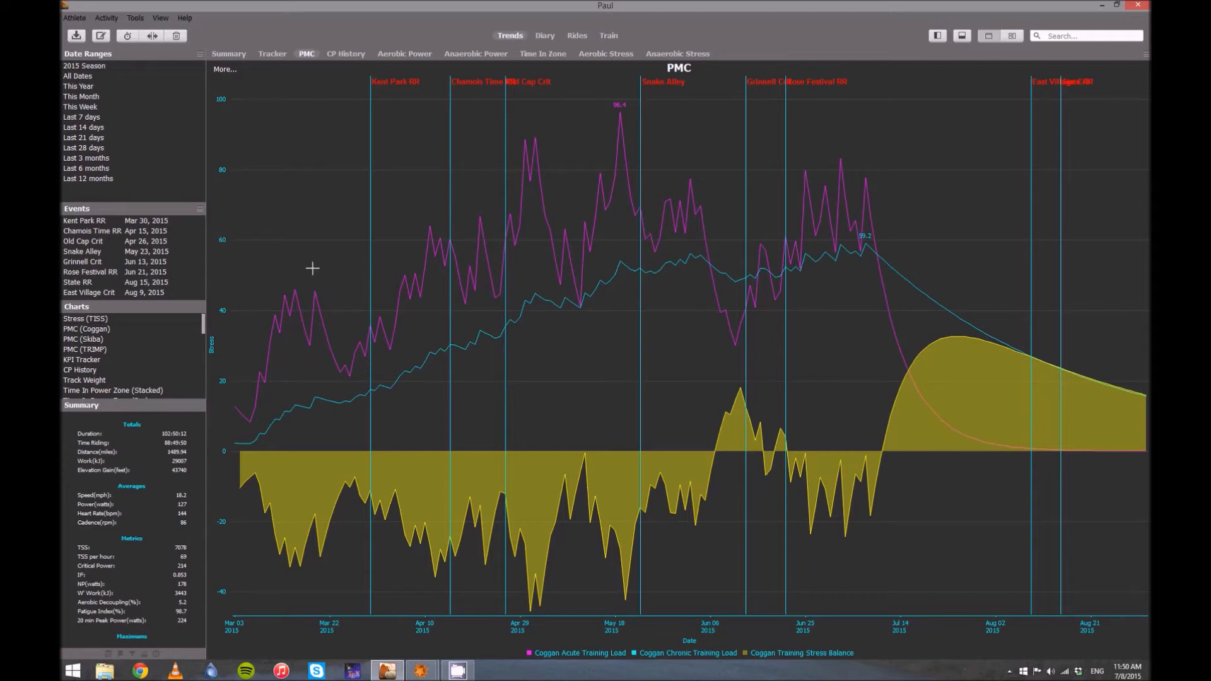
{"action": "mouse_move", "coordinate": [475, 343]}
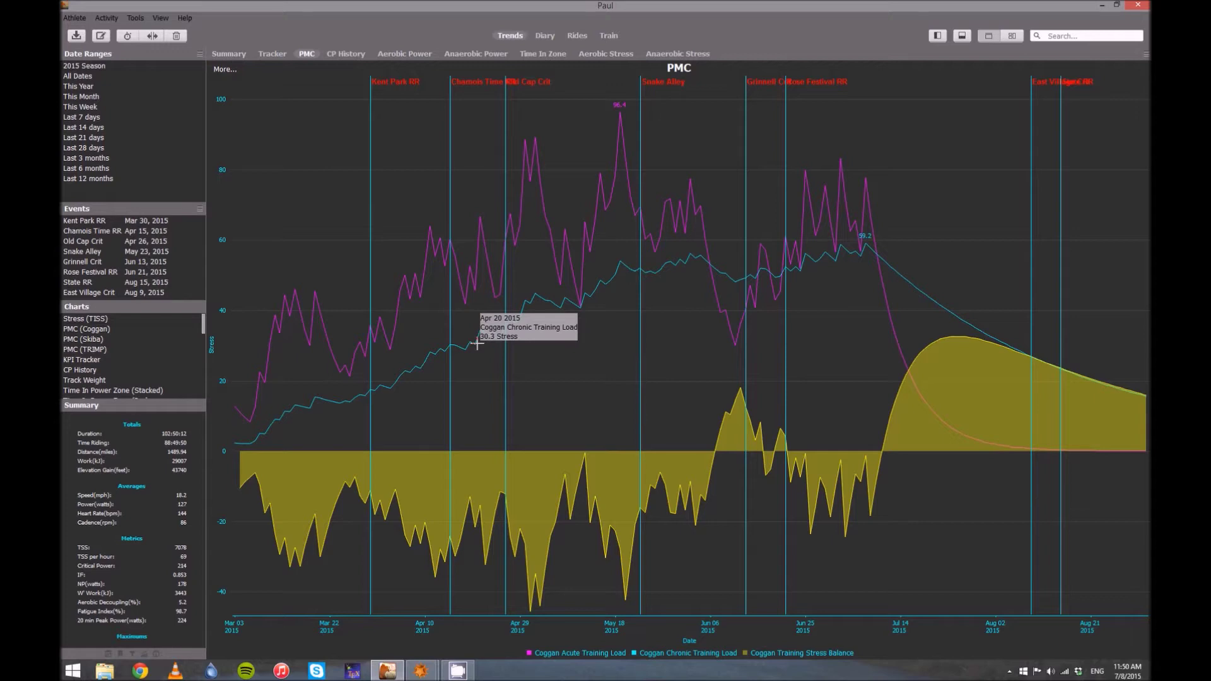
{"action": "mouse_move", "coordinate": [419, 368]}
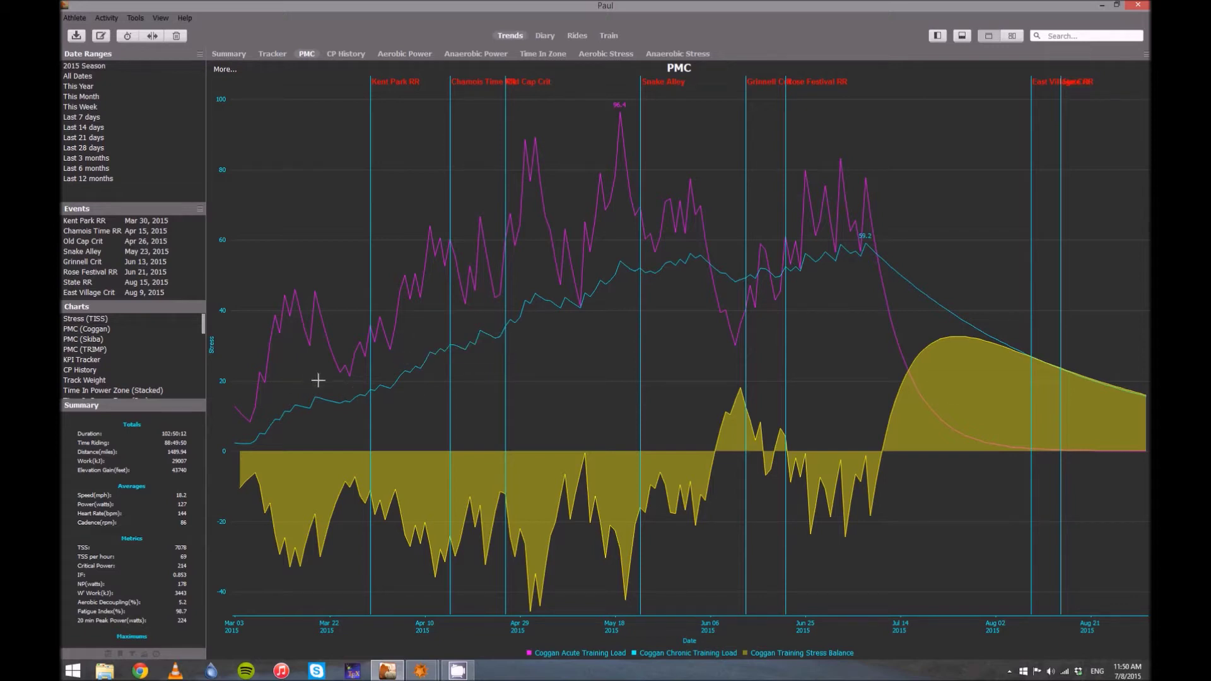
{"action": "mouse_move", "coordinate": [332, 347]}
{"action": "mouse_move", "coordinate": [617, 273]}
{"action": "mouse_move", "coordinate": [684, 263]}
{"action": "mouse_move", "coordinate": [592, 312]}
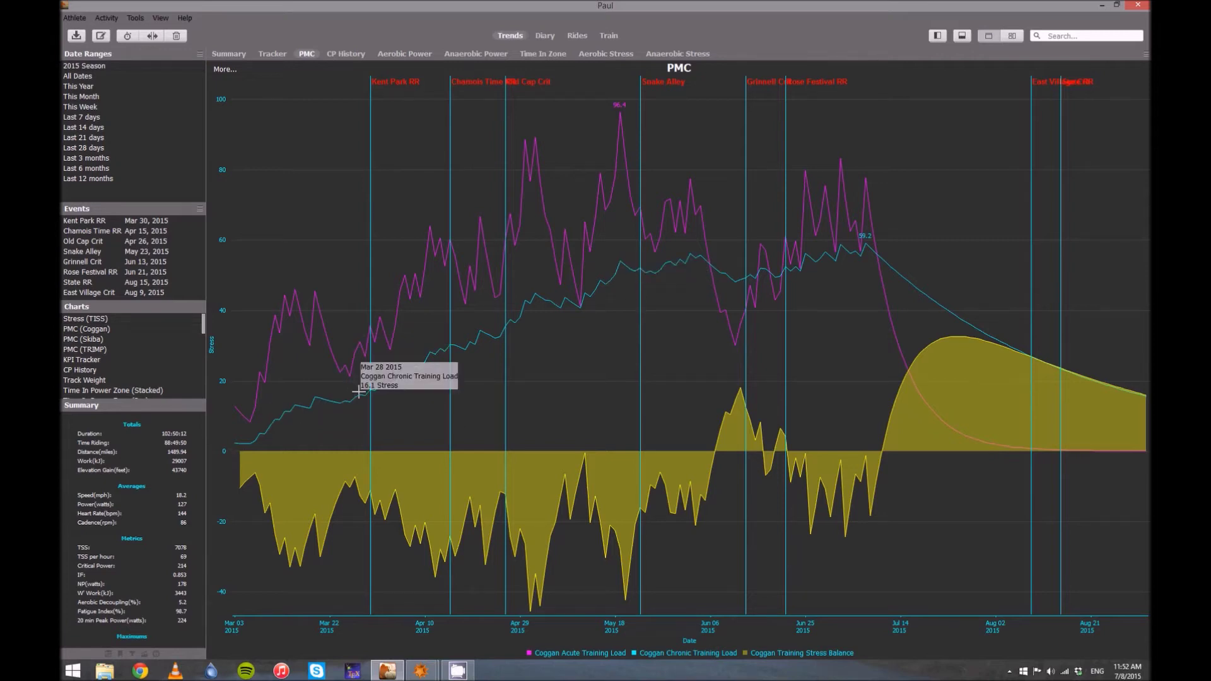
{"action": "mouse_move", "coordinate": [374, 384]}
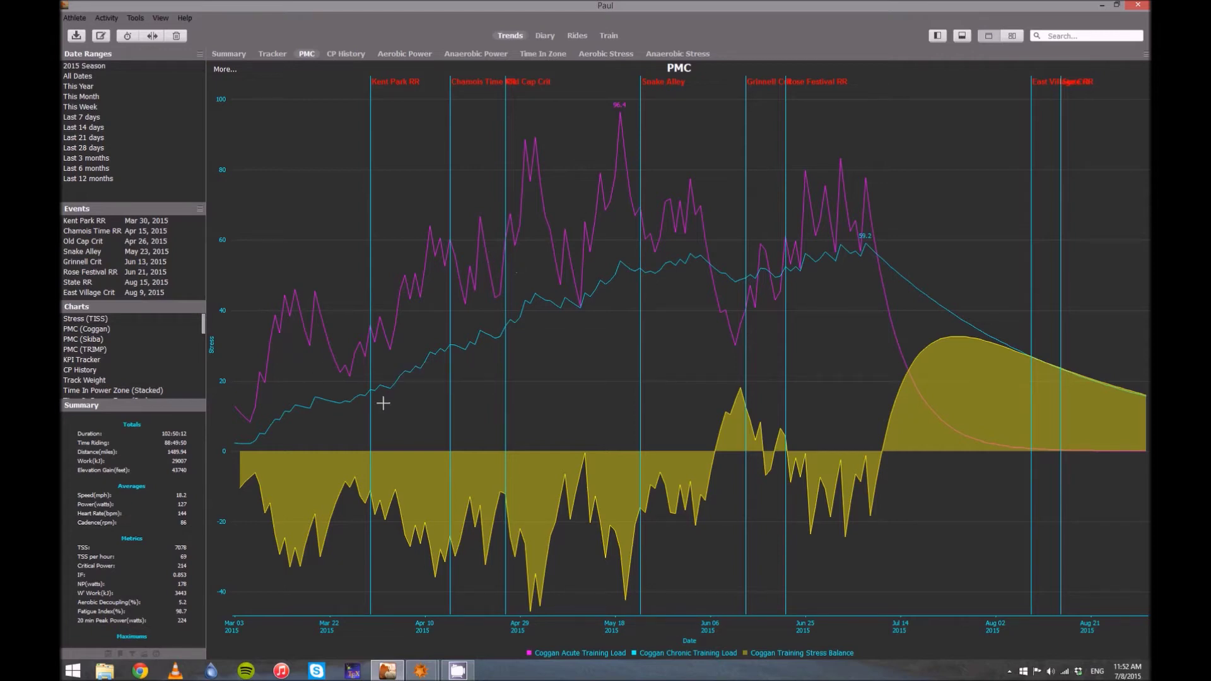
{"action": "mouse_move", "coordinate": [670, 264]}
{"action": "mouse_move", "coordinate": [713, 289]}
{"action": "mouse_move", "coordinate": [735, 338]}
{"action": "mouse_move", "coordinate": [678, 86]}
{"action": "mouse_move", "coordinate": [920, 351]}
{"action": "mouse_move", "coordinate": [700, 256]}
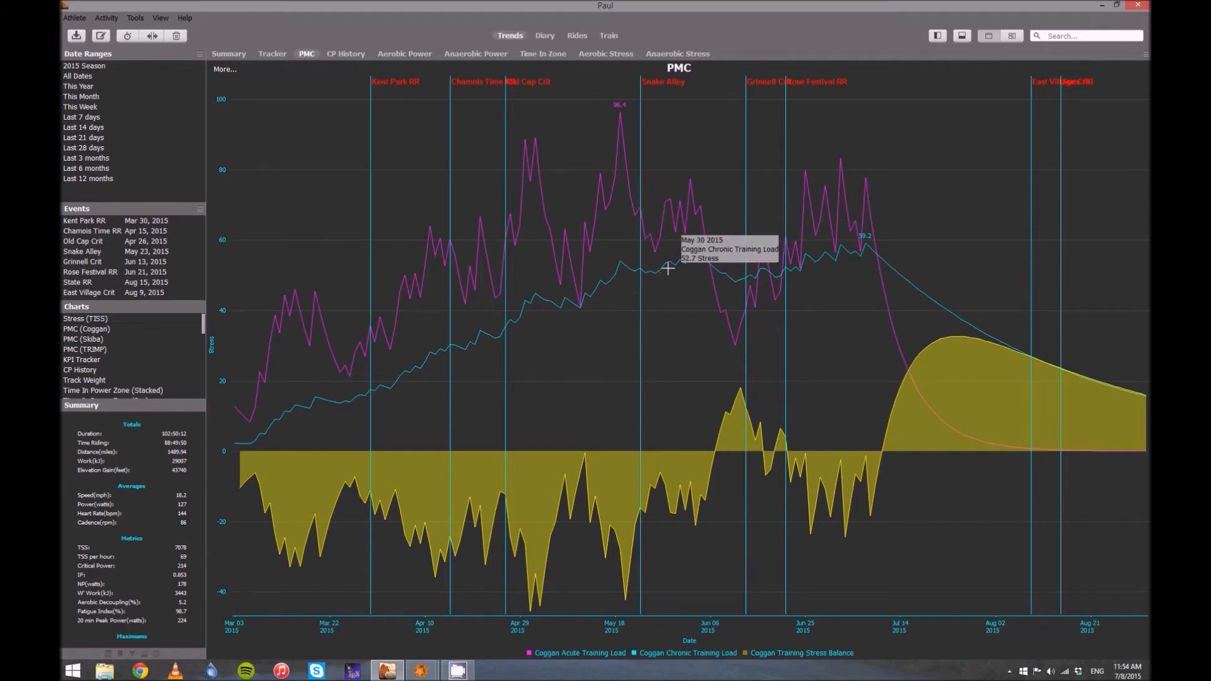
{"action": "mouse_move", "coordinate": [758, 243]}
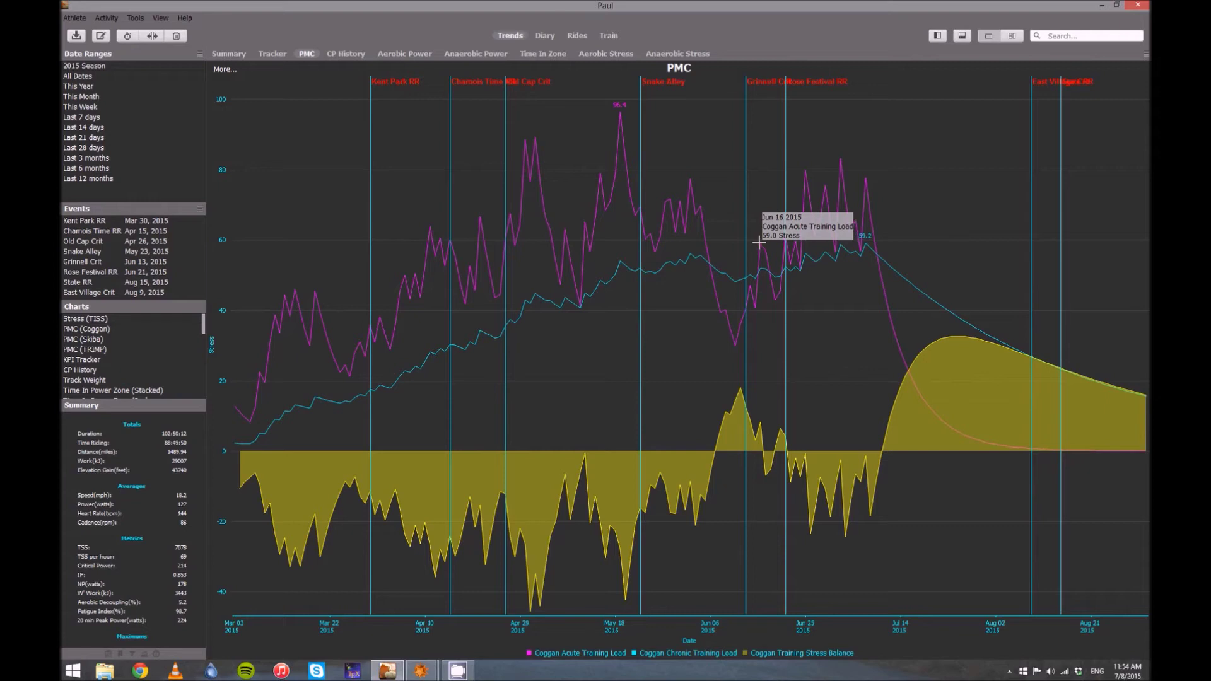
{"action": "mouse_move", "coordinate": [699, 211]}
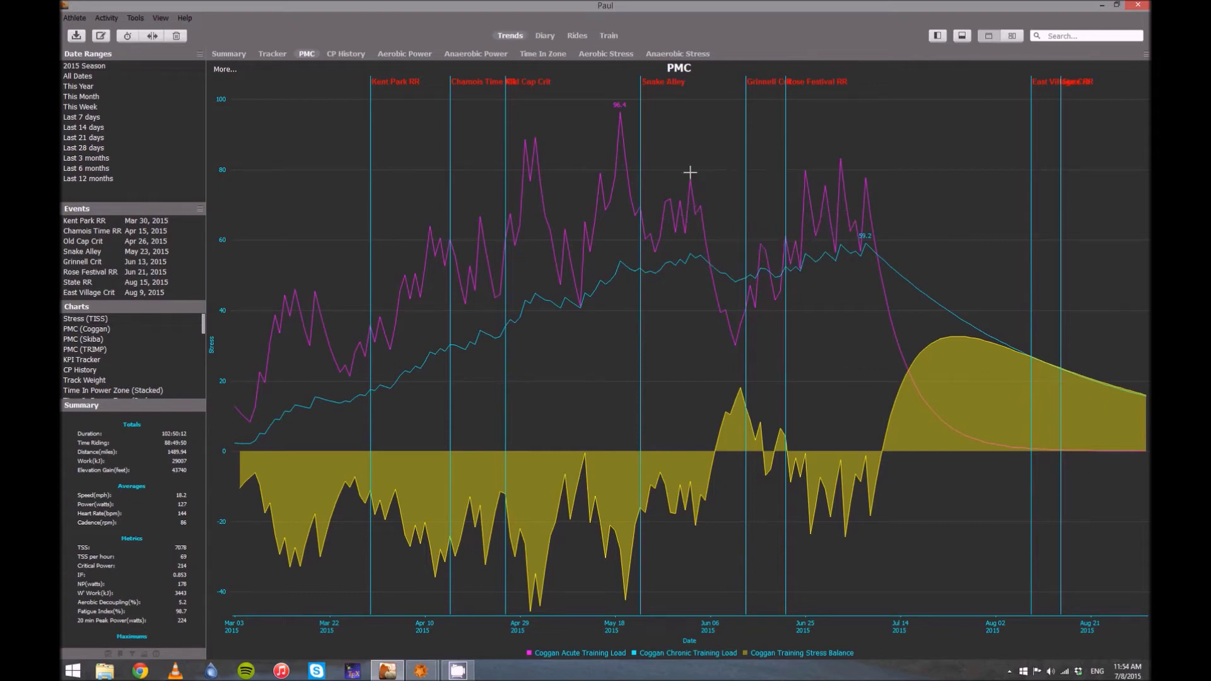
{"action": "mouse_move", "coordinate": [675, 240]}
{"action": "mouse_move", "coordinate": [719, 279]}
{"action": "mouse_move", "coordinate": [735, 342]}
{"action": "mouse_move", "coordinate": [724, 308]}
{"action": "mouse_move", "coordinate": [865, 223]}
{"action": "mouse_move", "coordinate": [839, 259]}
{"action": "mouse_move", "coordinate": [781, 275]}
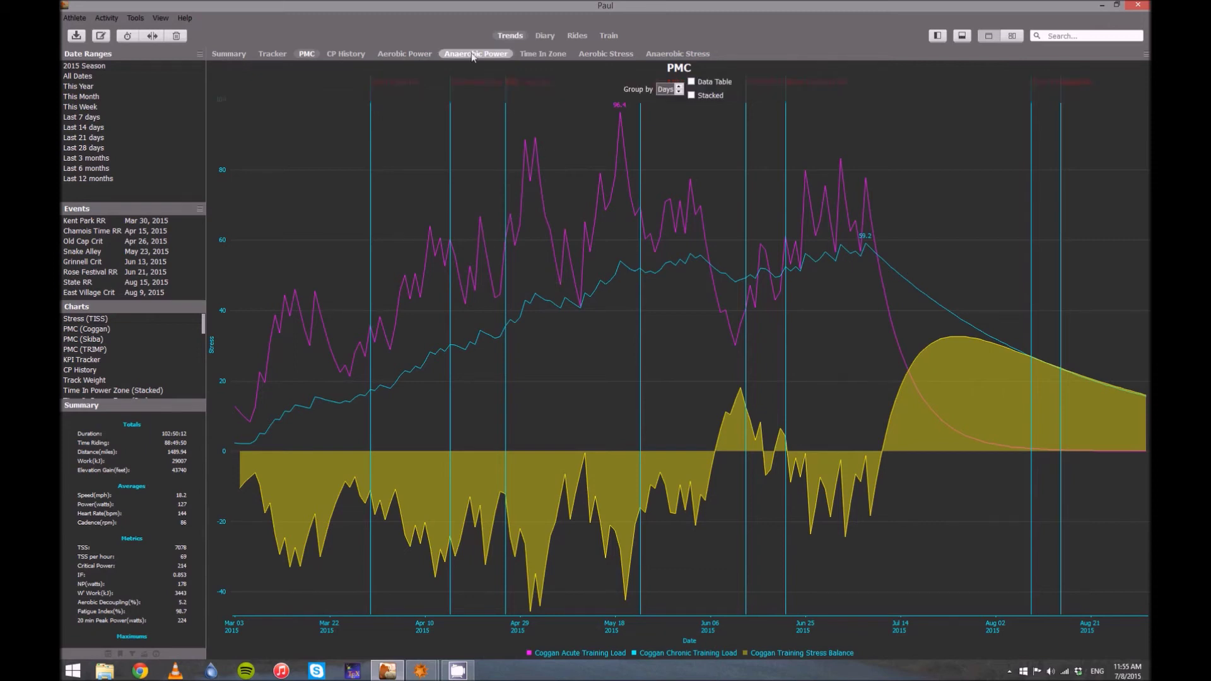
{"action": "mouse_move", "coordinate": [397, 66]}
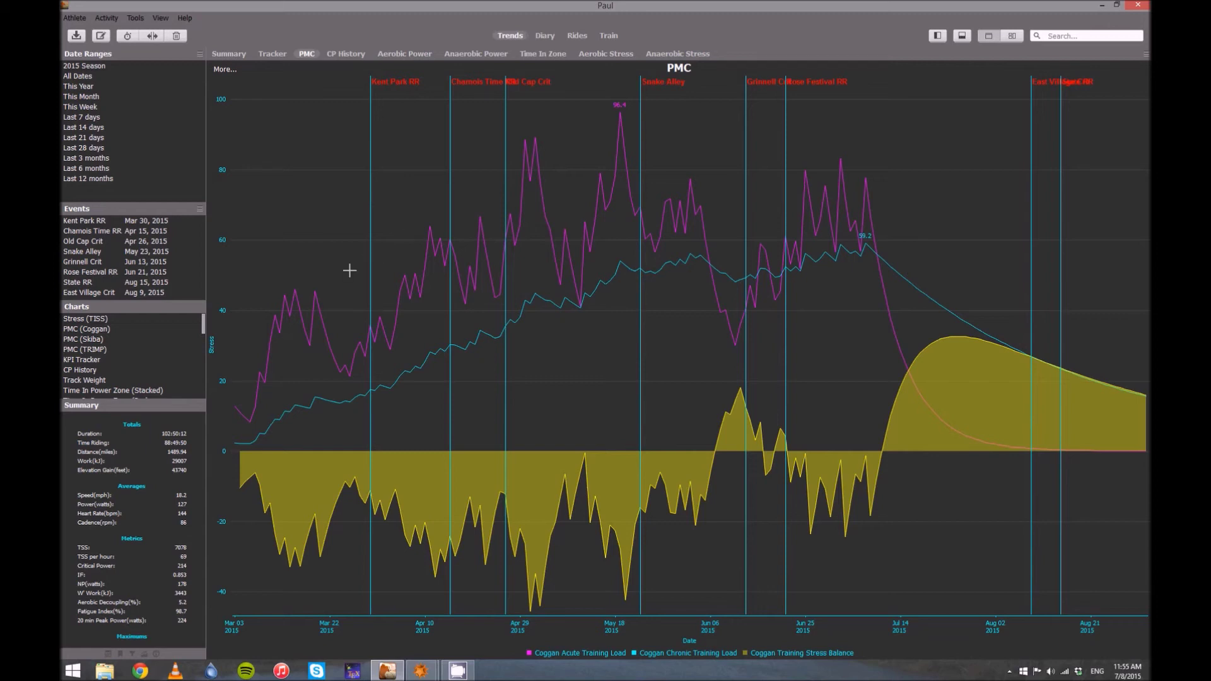
Step: Add a 20 min Peak Power curve to the PMC chart, highlighting its 4 highest values
{"action": "mouse_move", "coordinate": [435, 307]}
{"action": "left_click", "coordinate": [229, 71]}
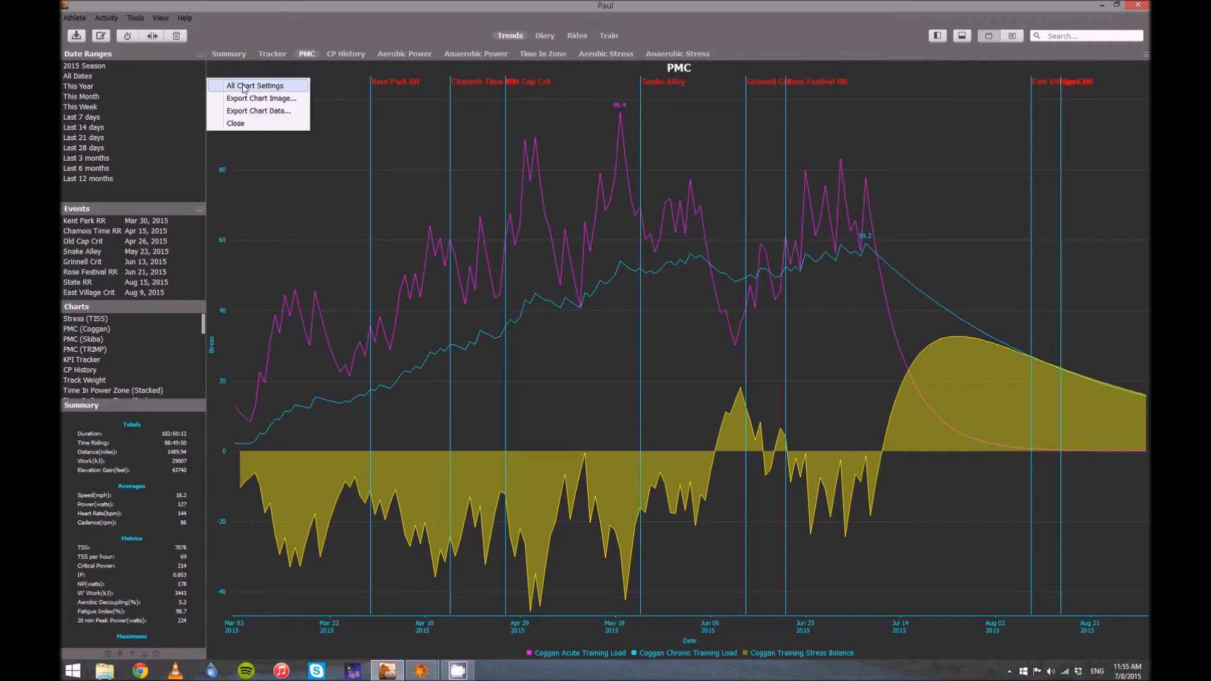
{"action": "left_click", "coordinate": [243, 86]}
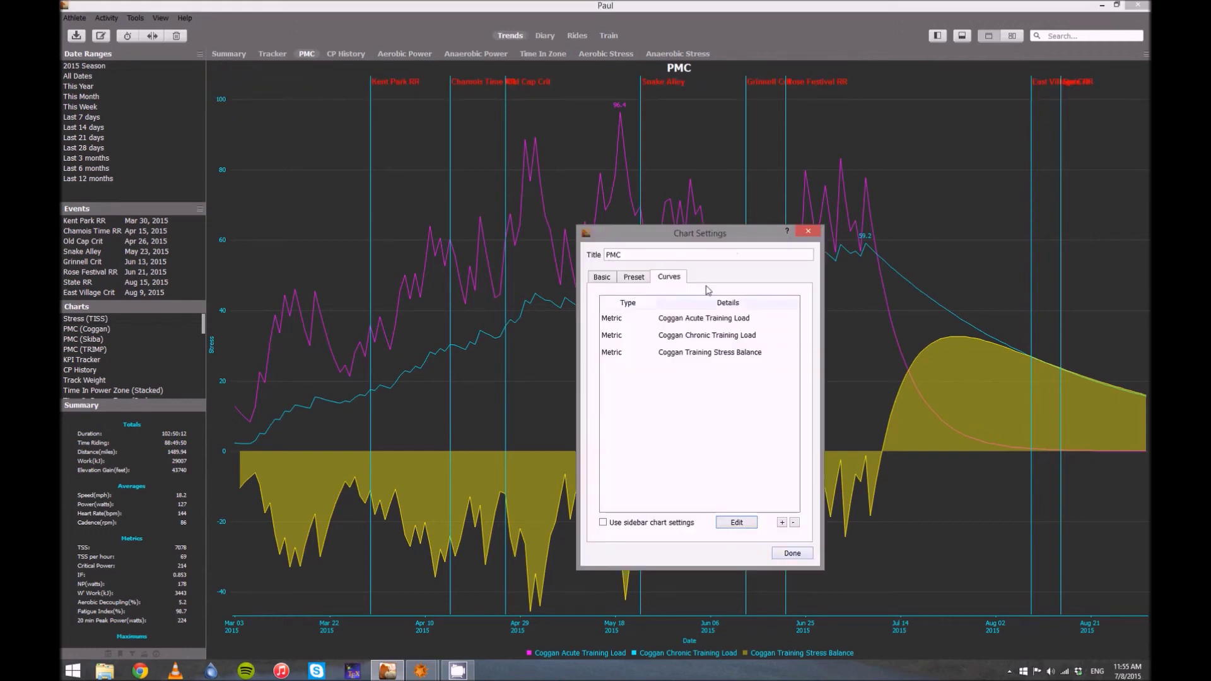
{"action": "left_click_drag", "start_coordinate": [727, 237], "coordinate": [838, 292]}
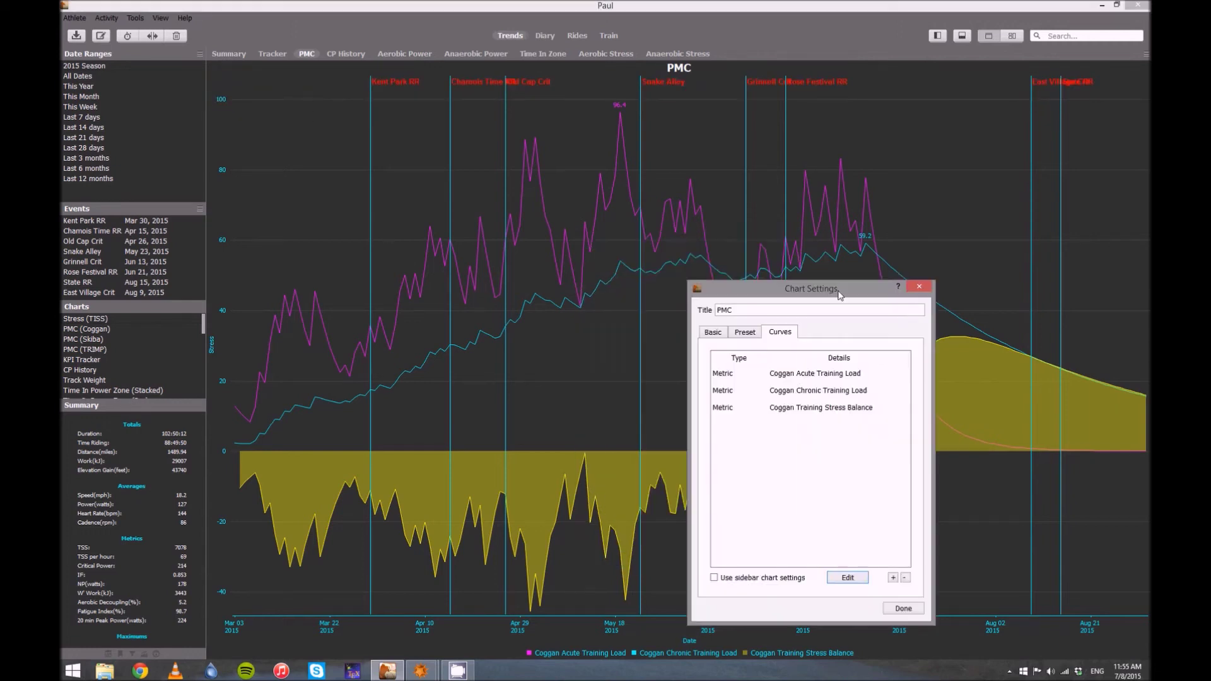
{"action": "left_click", "coordinate": [893, 578]}
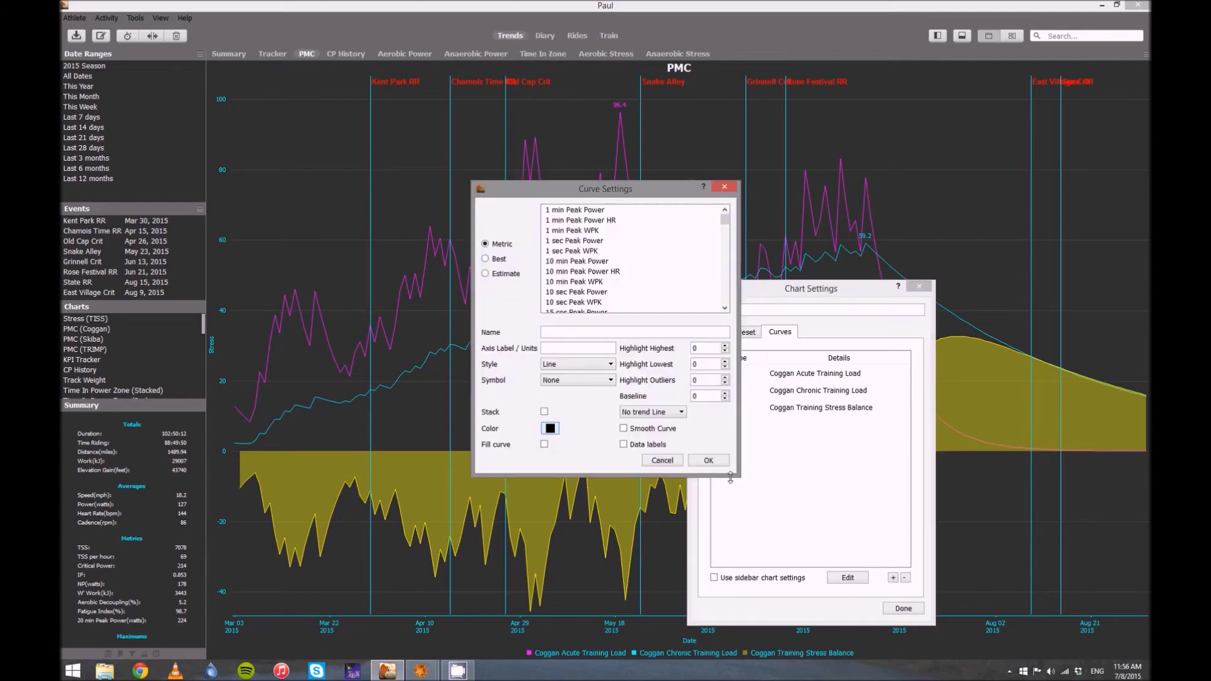
{"action": "left_click_drag", "start_coordinate": [731, 595], "coordinate": [731, 622]}
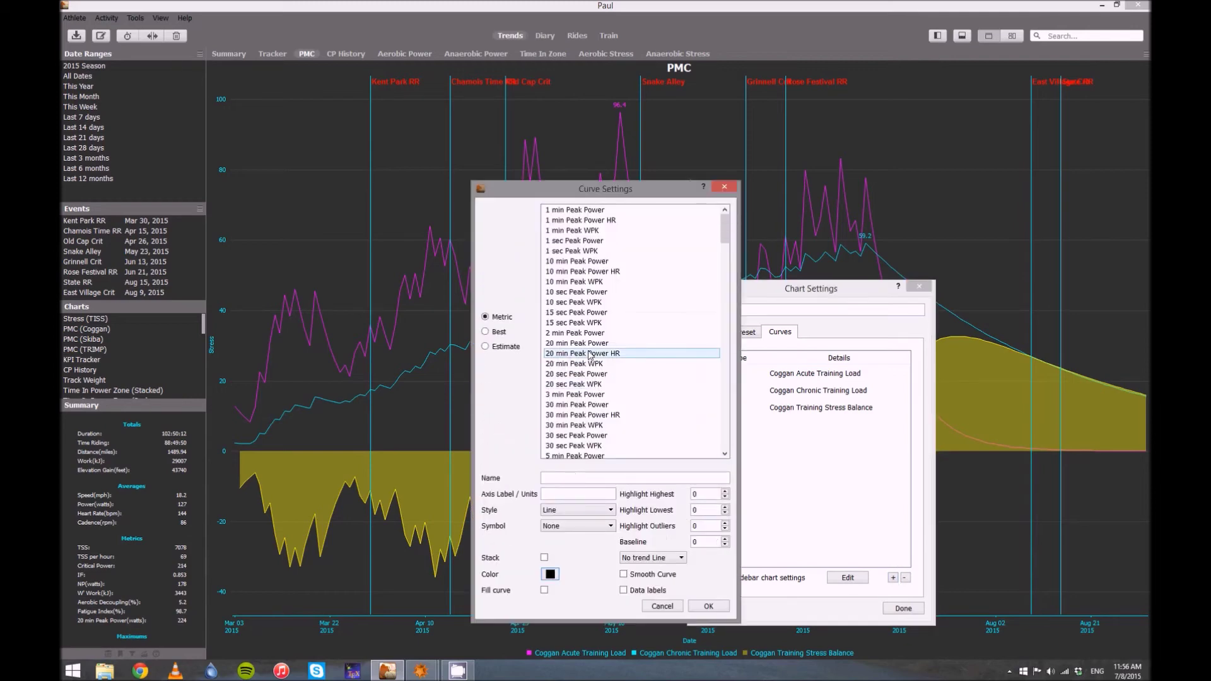
{"action": "left_click", "coordinate": [577, 343]}
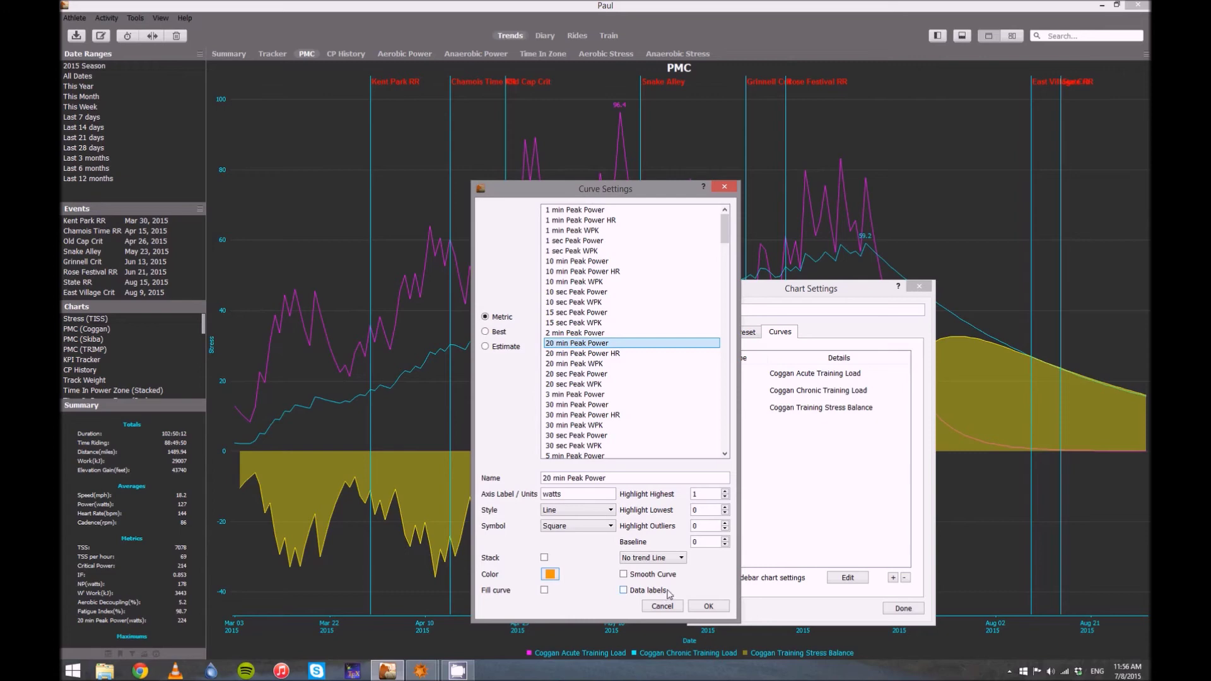
{"action": "left_click", "coordinate": [726, 493]}
{"action": "left_click", "coordinate": [726, 493]}
{"action": "left_click", "coordinate": [725, 492]}
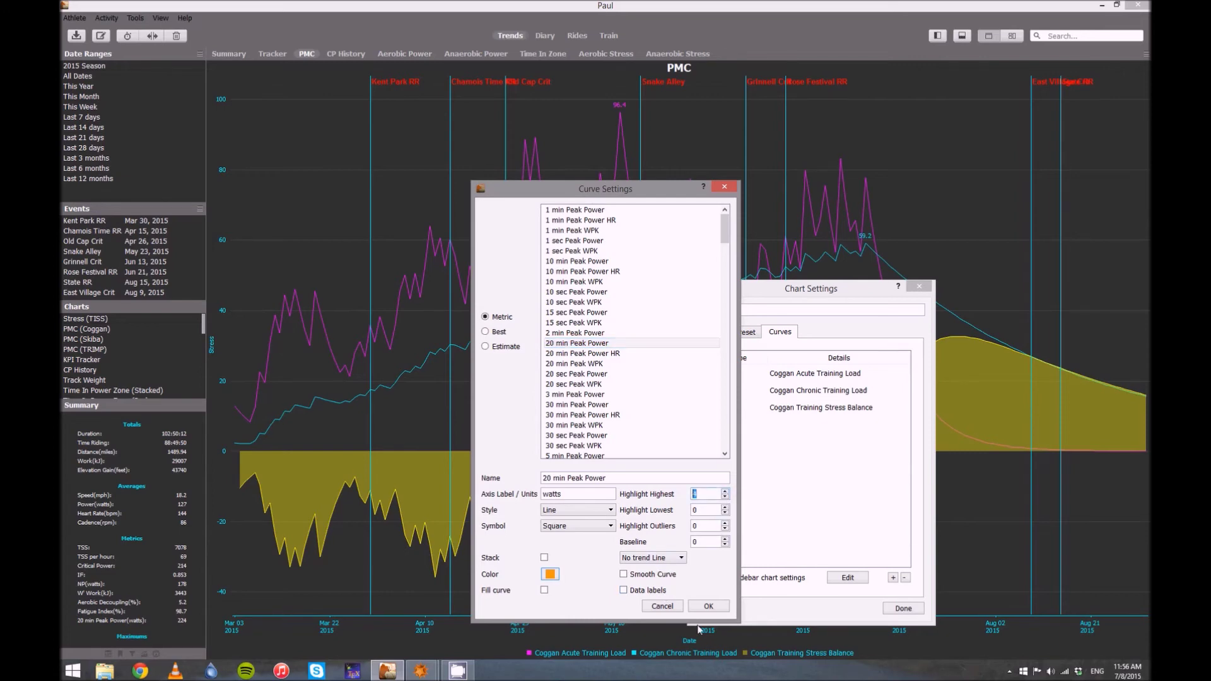
{"action": "left_click", "coordinate": [706, 607]}
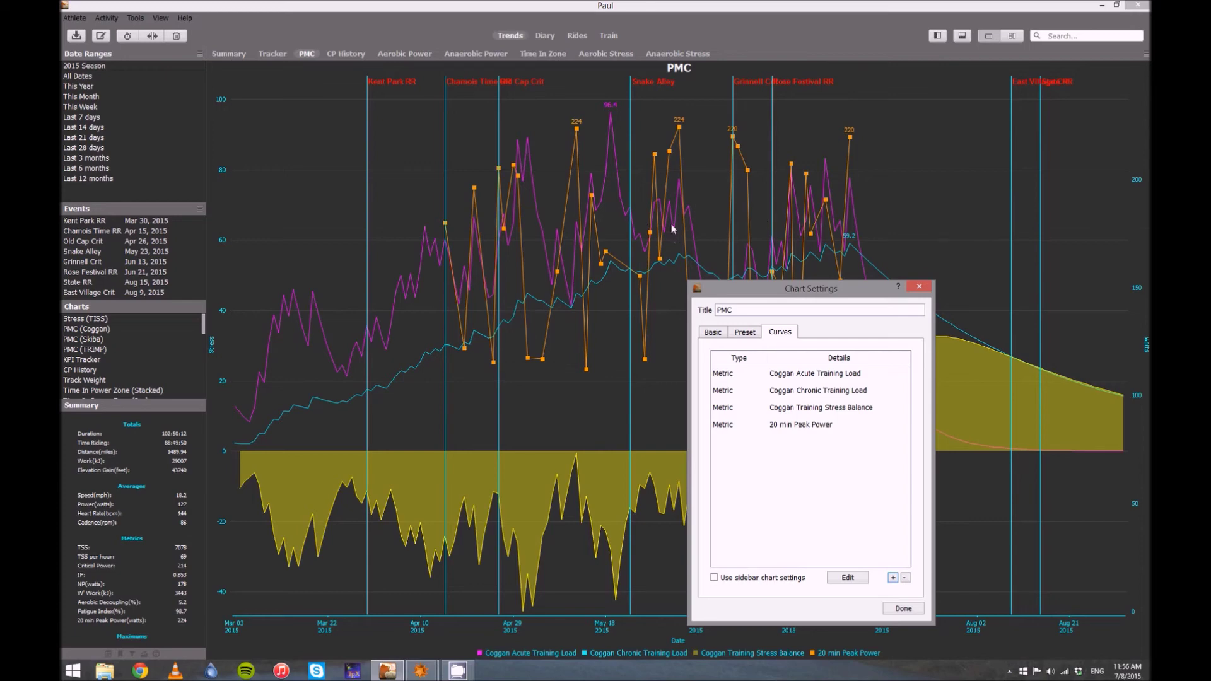
Step: Delete the 20 min Peak Power curve, close the chart settings, and switch to the Aerobic Power chart
{"action": "left_click_drag", "start_coordinate": [736, 292], "coordinate": [911, 291]}
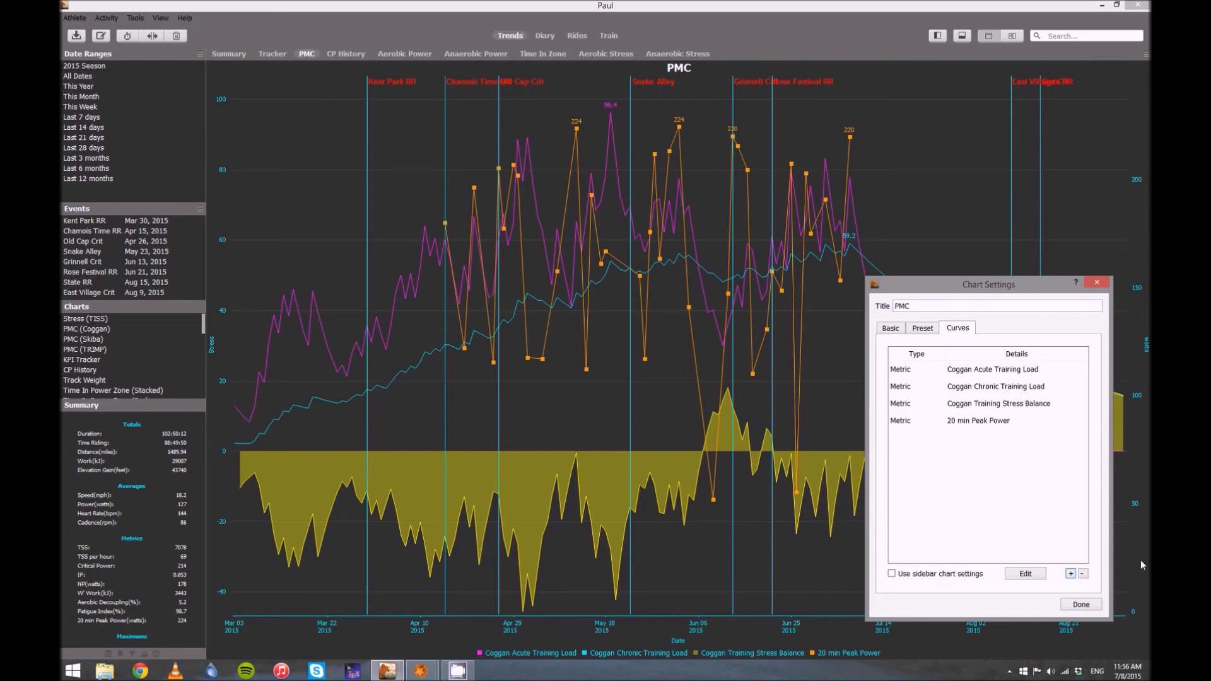
{"action": "left_click", "coordinate": [987, 418]}
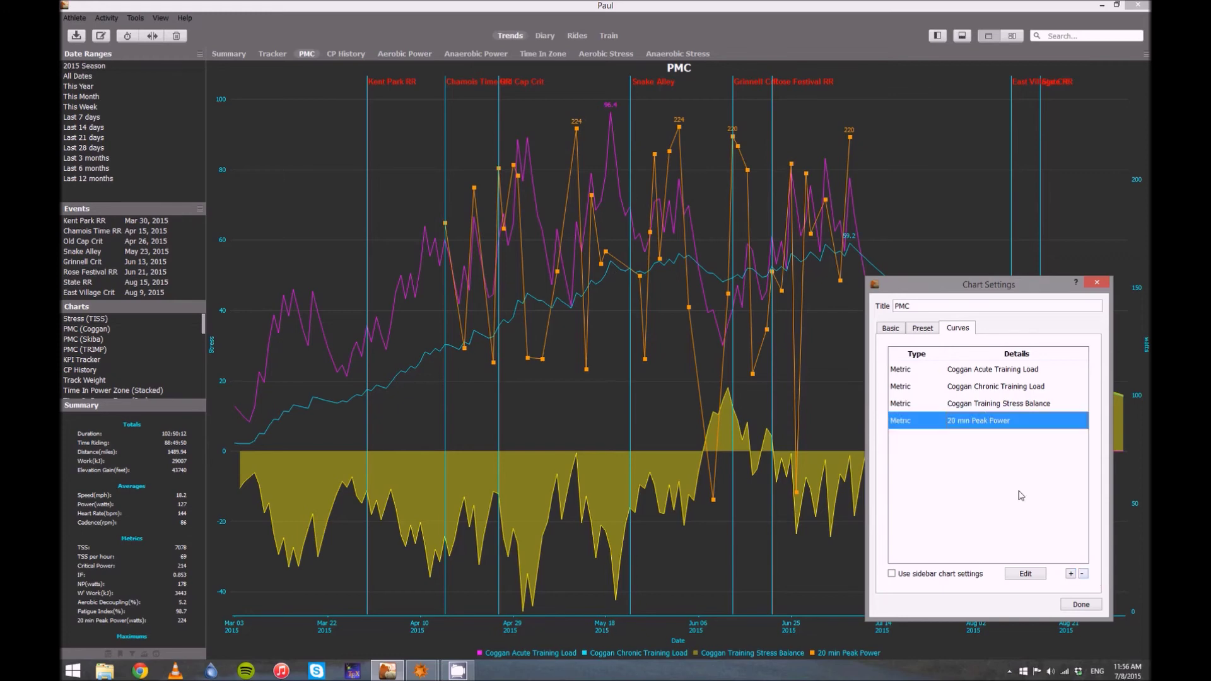
{"action": "left_click", "coordinate": [1082, 573]}
{"action": "left_click", "coordinate": [1080, 604]}
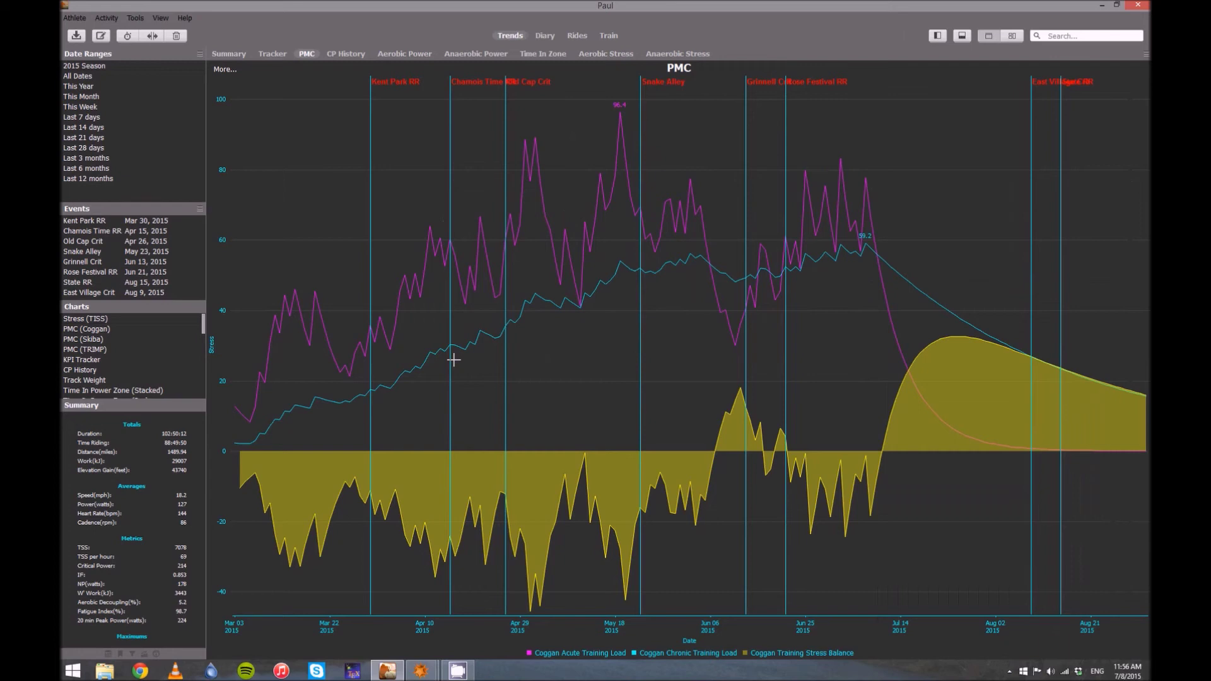
{"action": "left_click", "coordinate": [400, 55]}
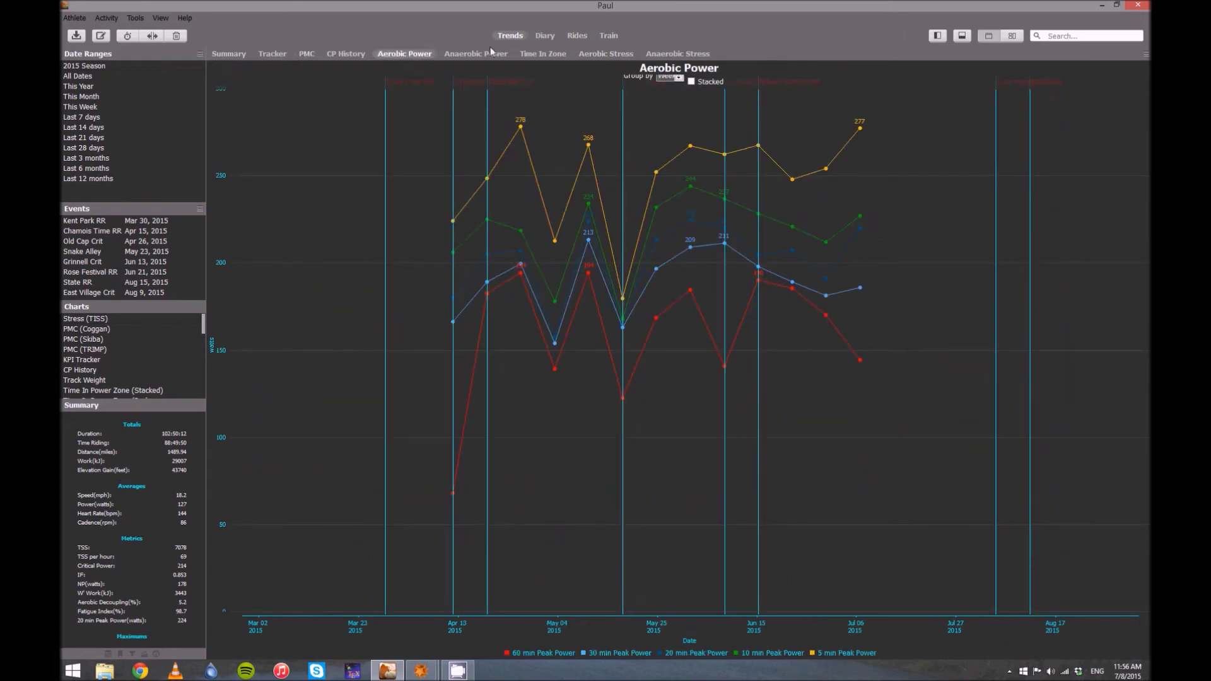
Step: Display the Anaerobic Power chart and read a data point's value
{"action": "left_click", "coordinate": [489, 54]}
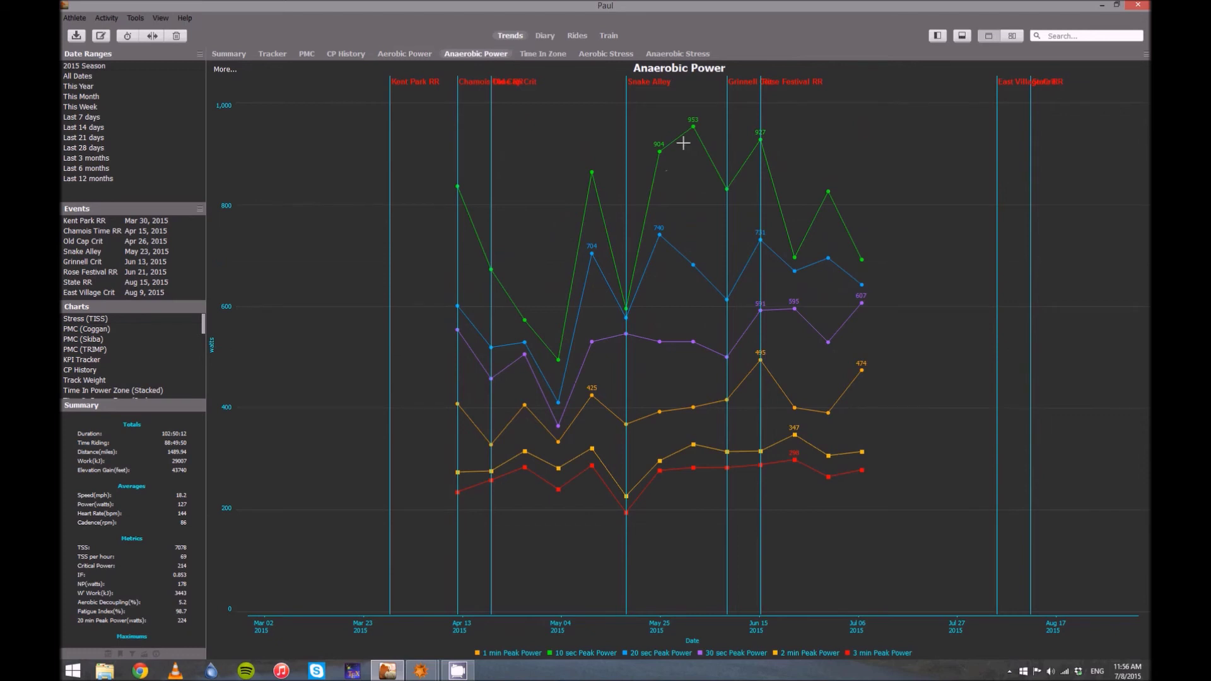
{"action": "mouse_move", "coordinate": [692, 130]}
{"action": "left_click", "coordinate": [1146, 55]}
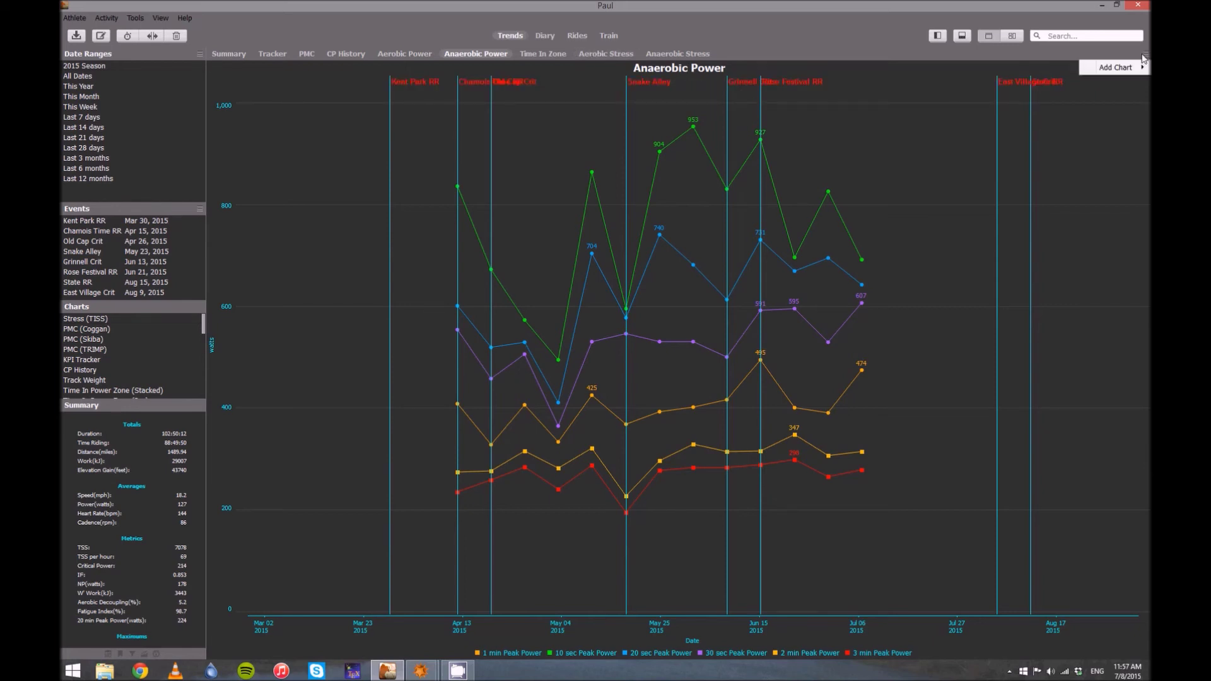
{"action": "mouse_move", "coordinate": [1129, 72]}
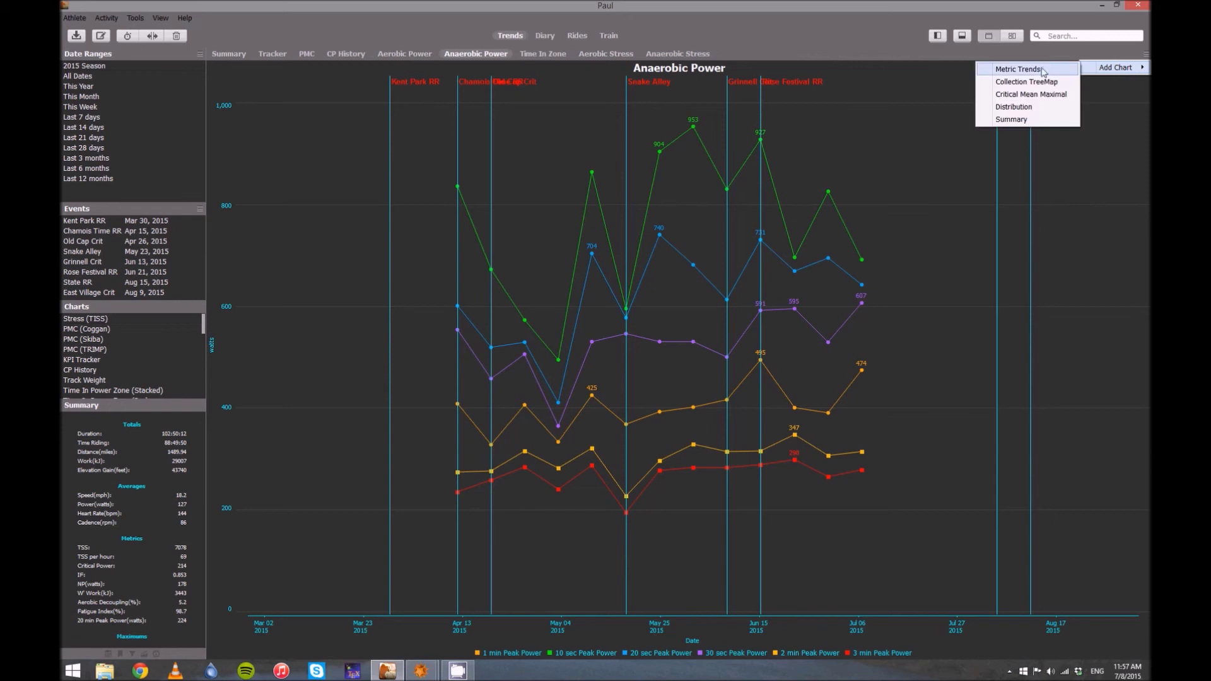
{"action": "left_click", "coordinate": [1017, 70]}
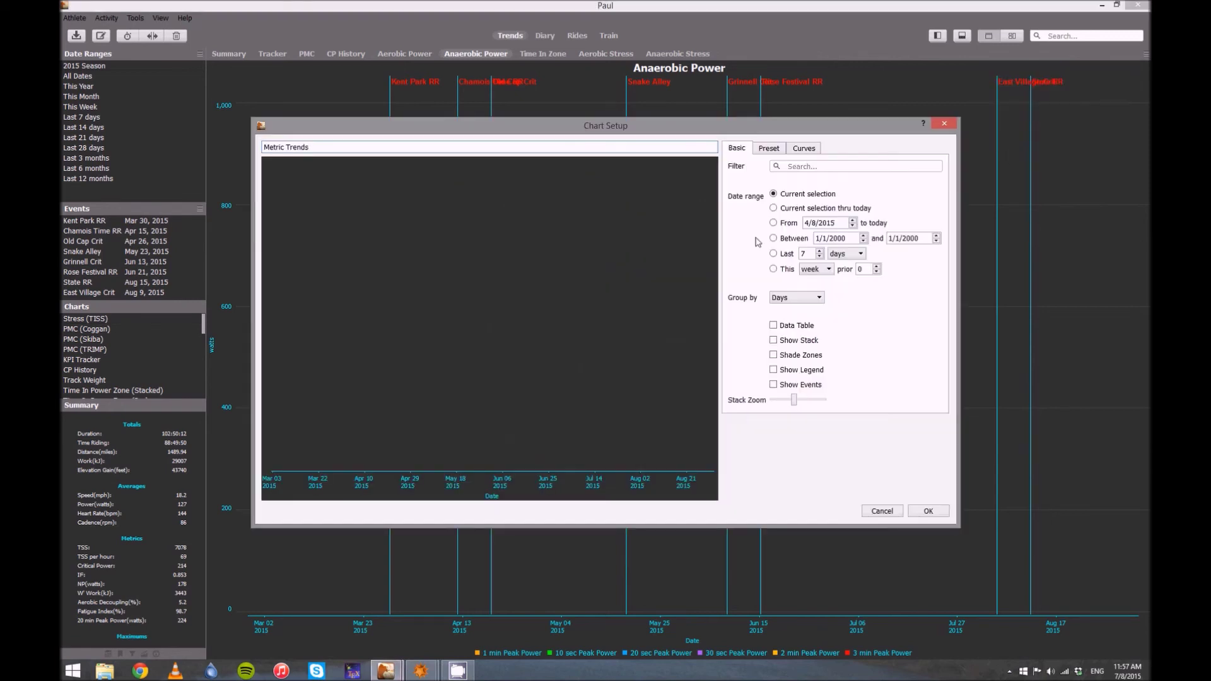
{"action": "left_click", "coordinate": [764, 149]}
{"action": "left_click", "coordinate": [769, 329]}
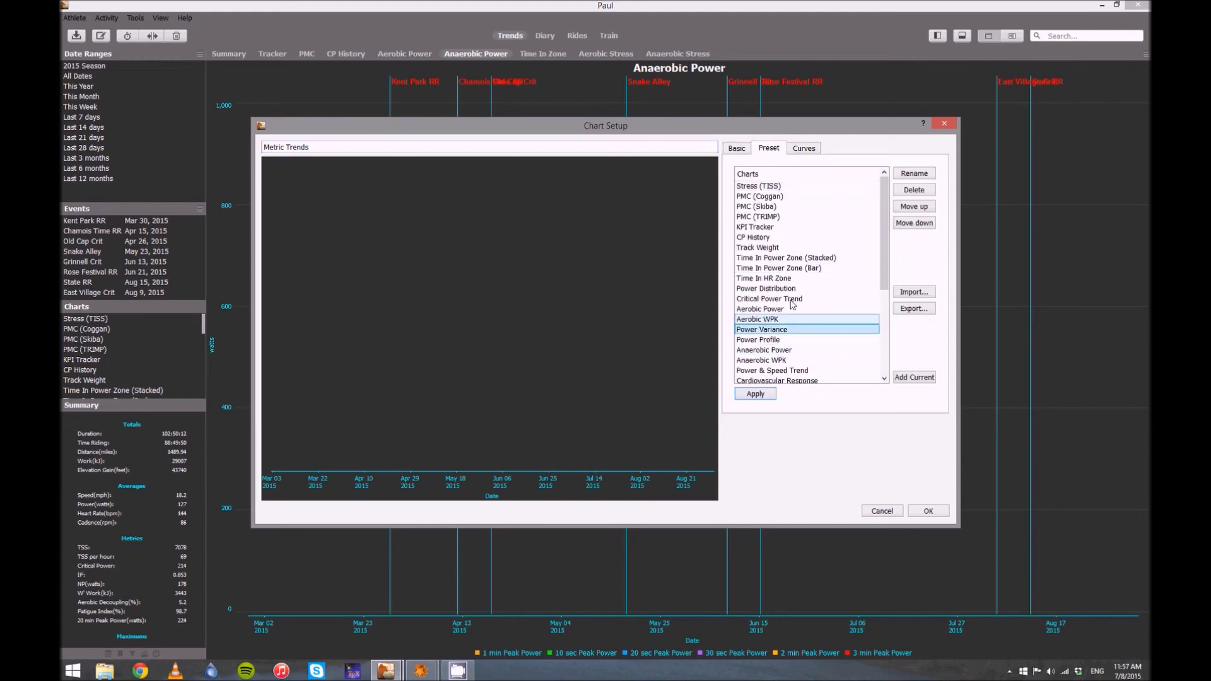
{"action": "scroll", "coordinate": [792, 305], "scroll_direction": "down", "scroll_amount": 4}
{"action": "left_click", "coordinate": [761, 300]}
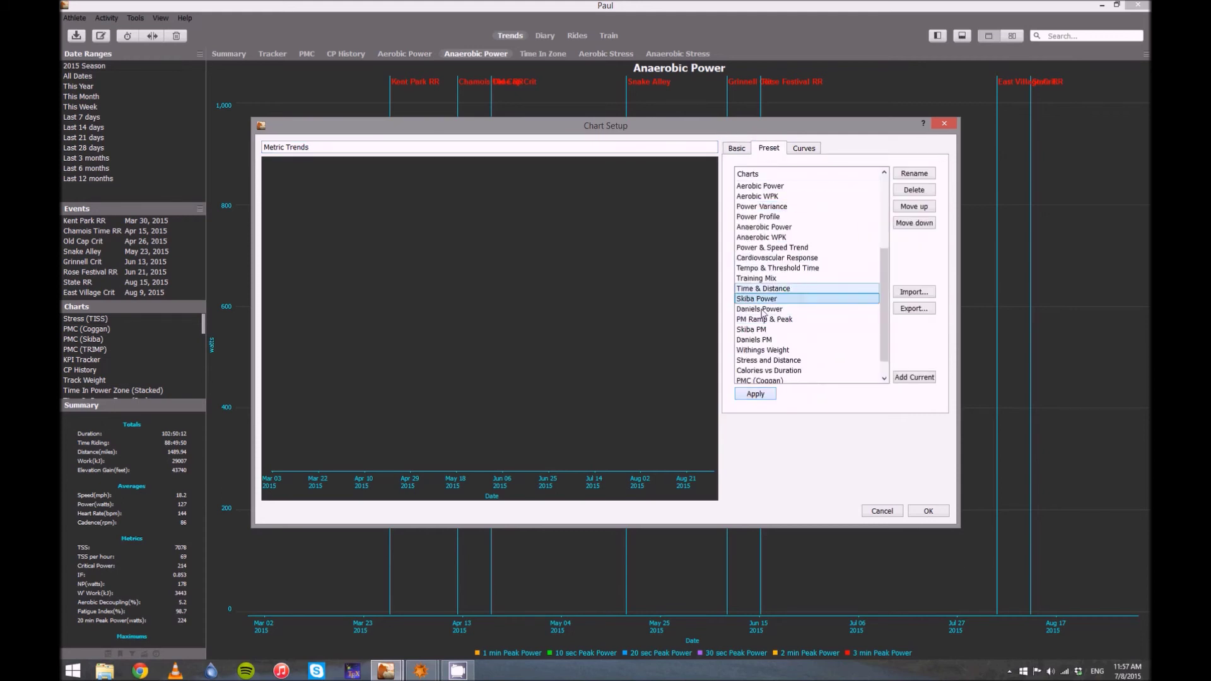
{"action": "left_click", "coordinate": [764, 394]}
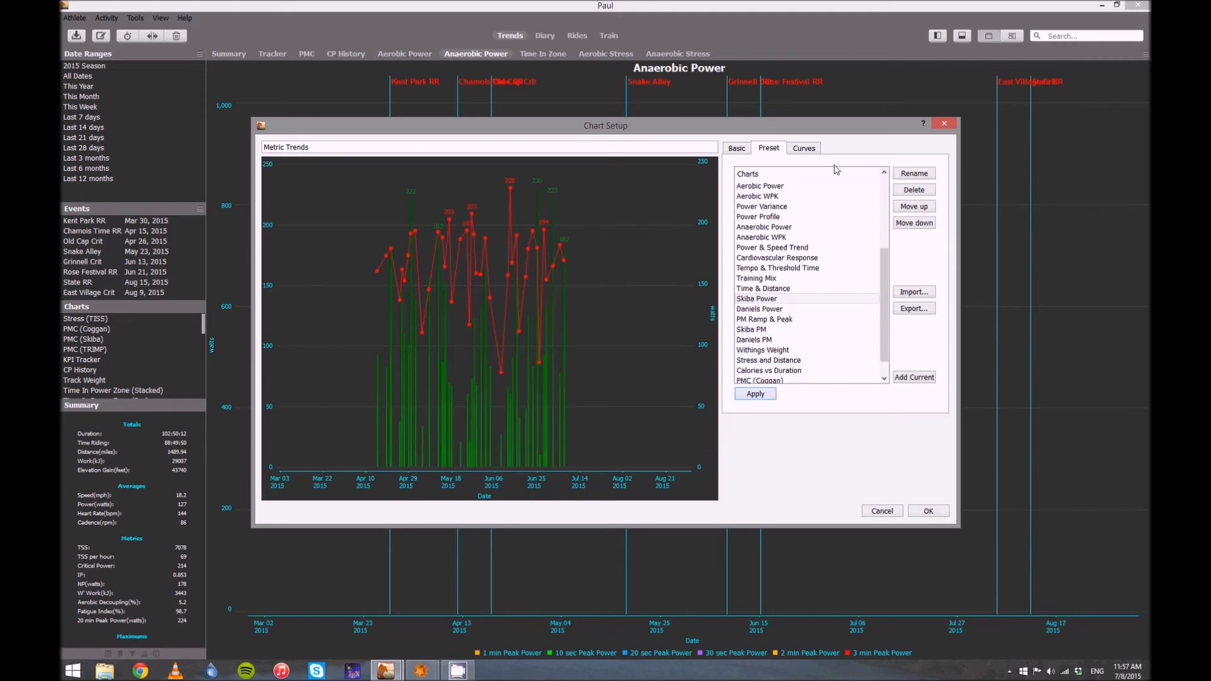
{"action": "left_click", "coordinate": [801, 149]}
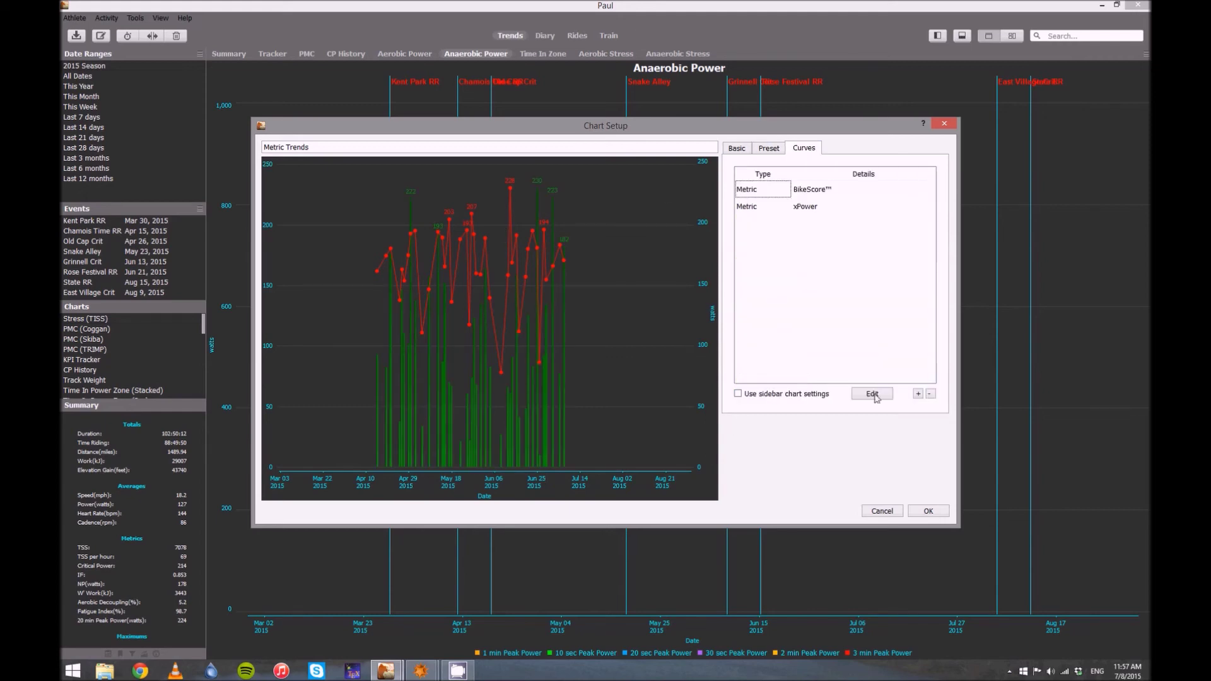
{"action": "left_click", "coordinate": [916, 398]}
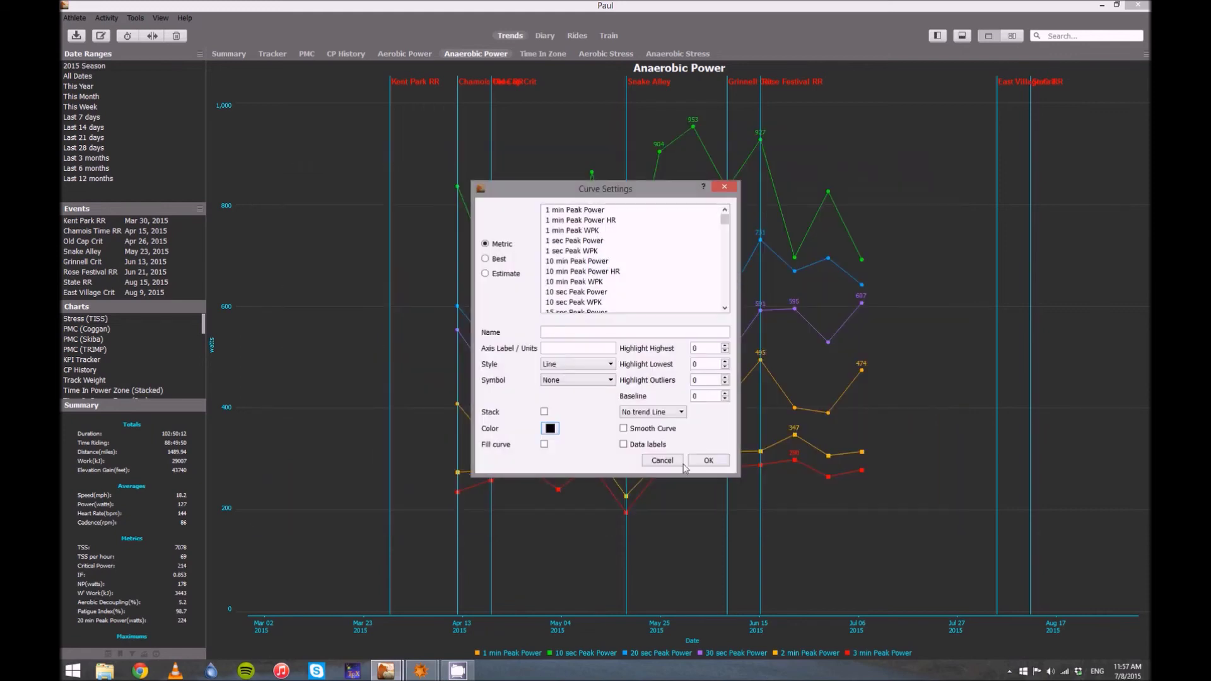
{"action": "left_click", "coordinate": [659, 460]}
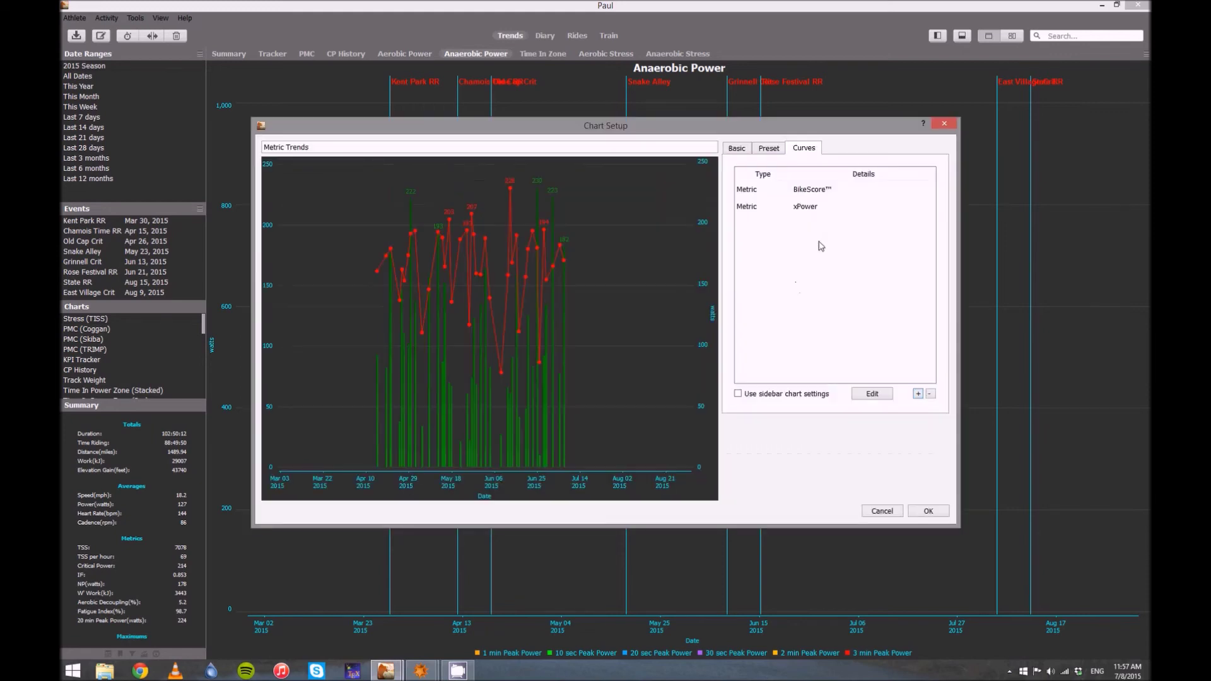
{"action": "left_click", "coordinate": [881, 510]}
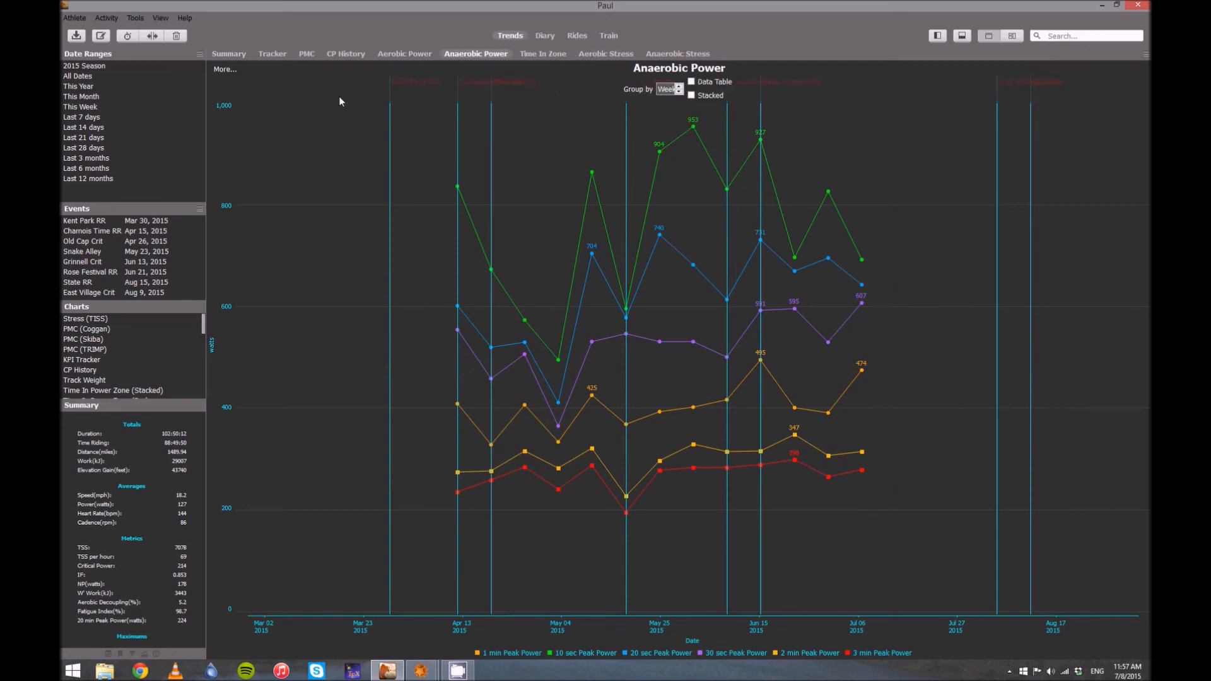
Step: Go to the PMC chart, then display the Aerobic Stress chart
{"action": "left_click", "coordinate": [305, 54]}
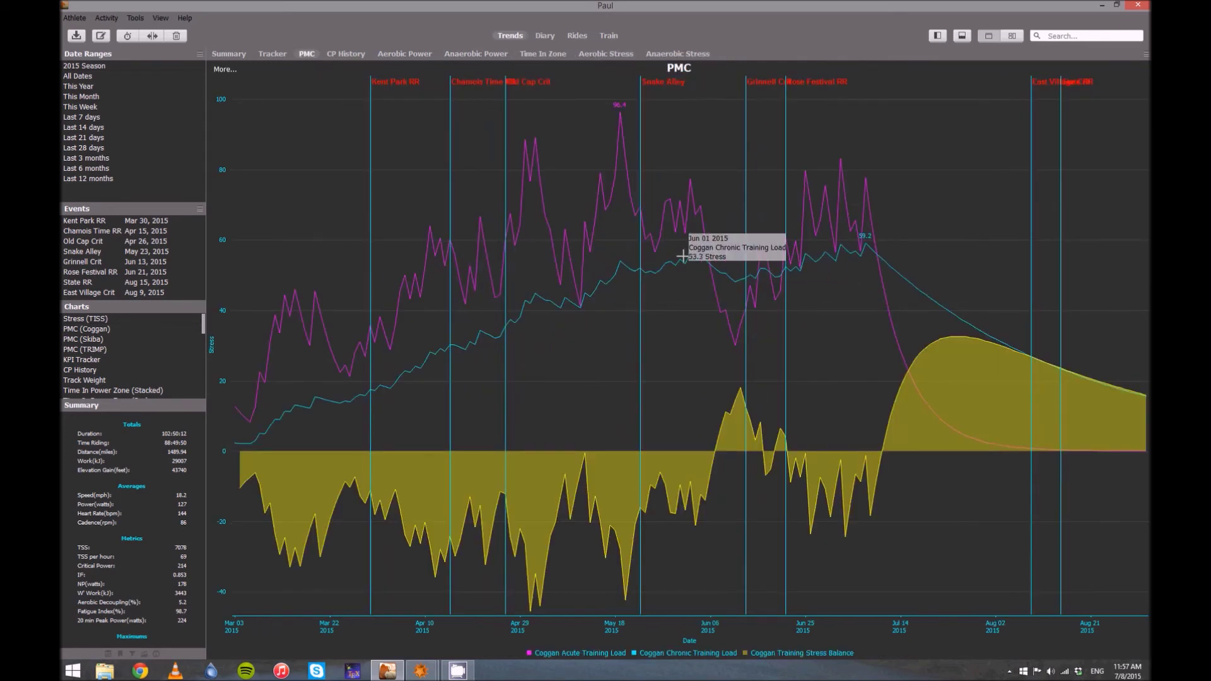
{"action": "mouse_move", "coordinate": [592, 77]}
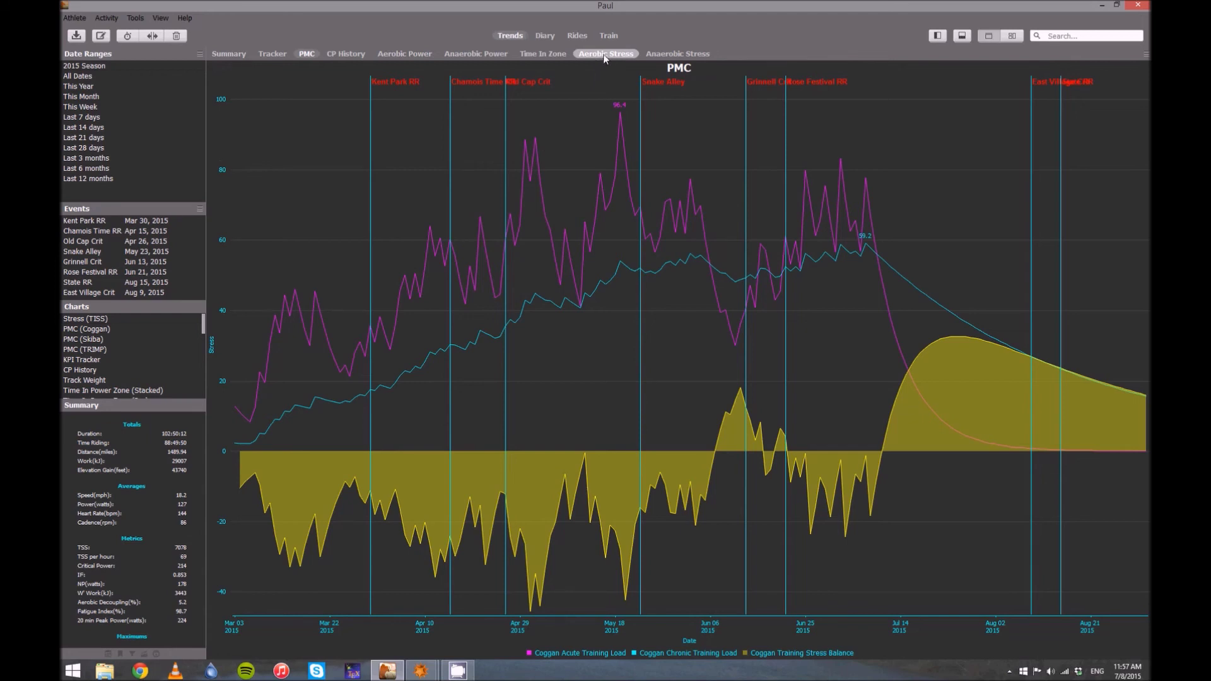
{"action": "left_click", "coordinate": [603, 54]}
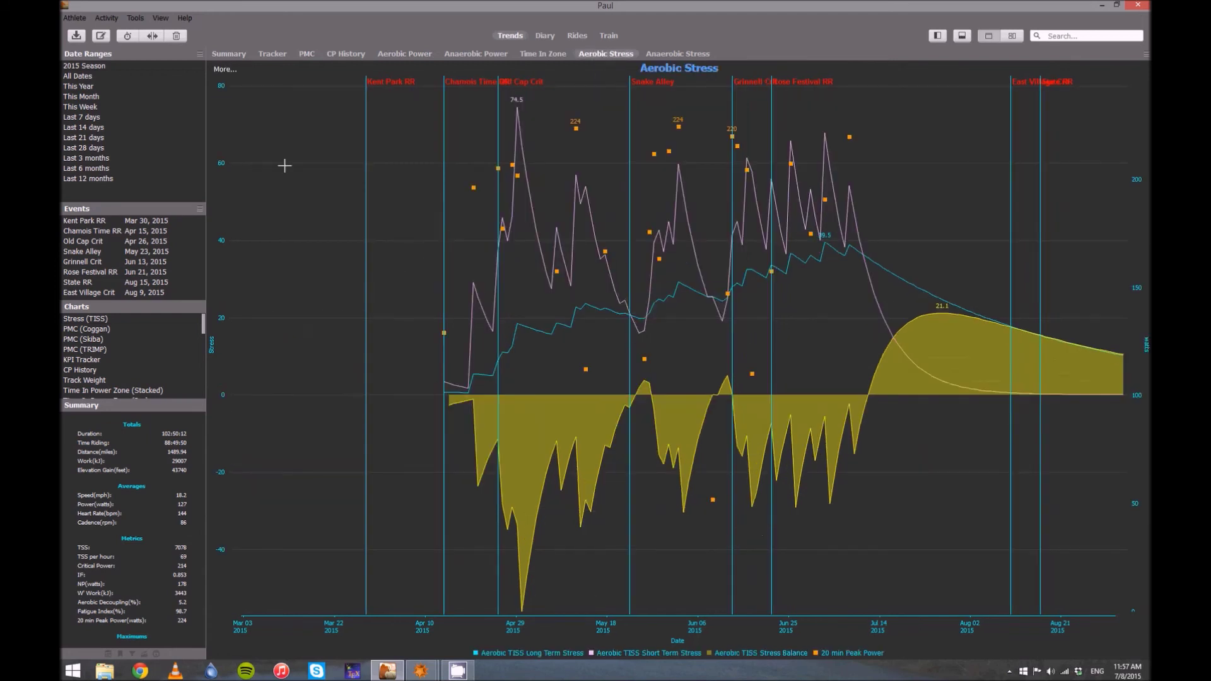
Step: Review the Aerobic TISS Long Term, Short Term and Stress Balance curves in the chart settings, then close them
{"action": "left_click", "coordinate": [225, 69]}
{"action": "left_click", "coordinate": [252, 85]}
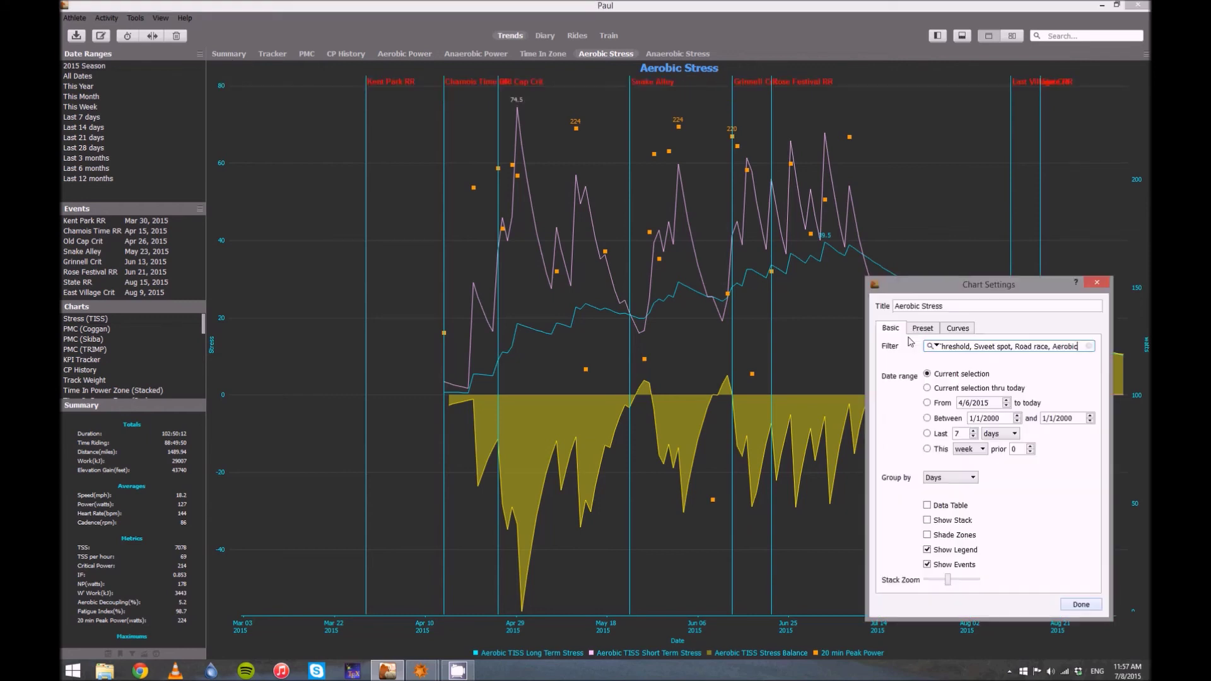
{"action": "left_click", "coordinate": [957, 329]}
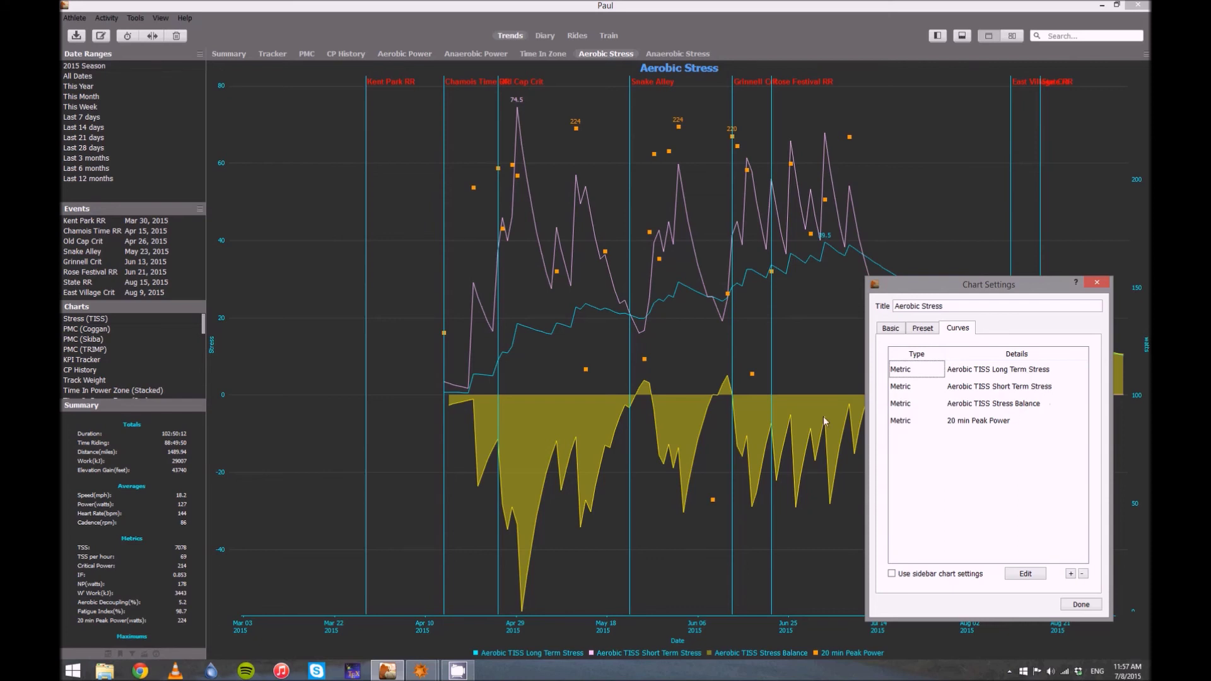
{"action": "left_click", "coordinate": [984, 374]}
{"action": "left_click", "coordinate": [1035, 392]}
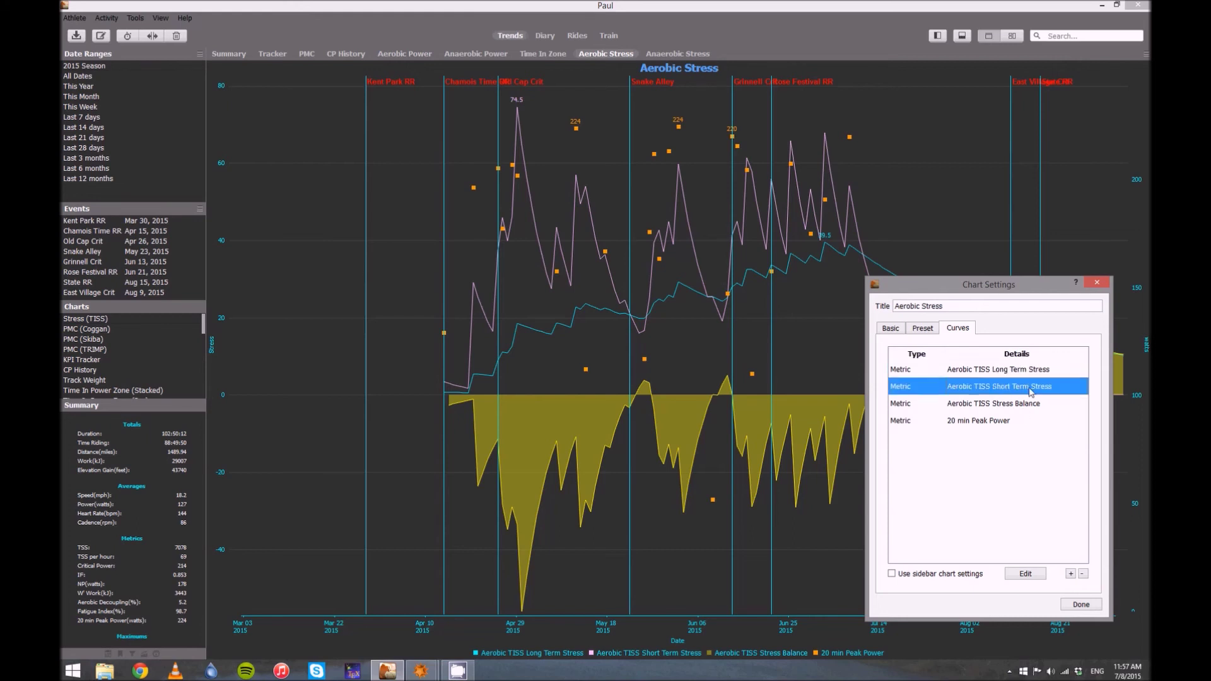
{"action": "left_click", "coordinate": [1028, 408]}
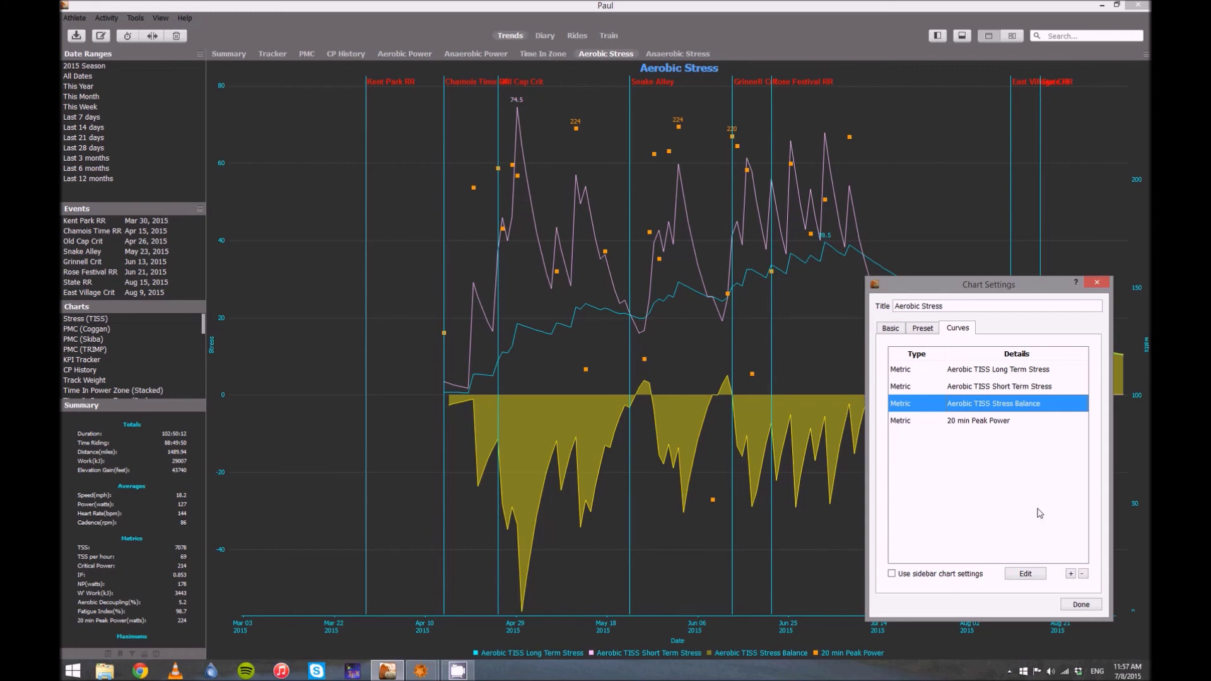
{"action": "left_click", "coordinate": [1097, 283]}
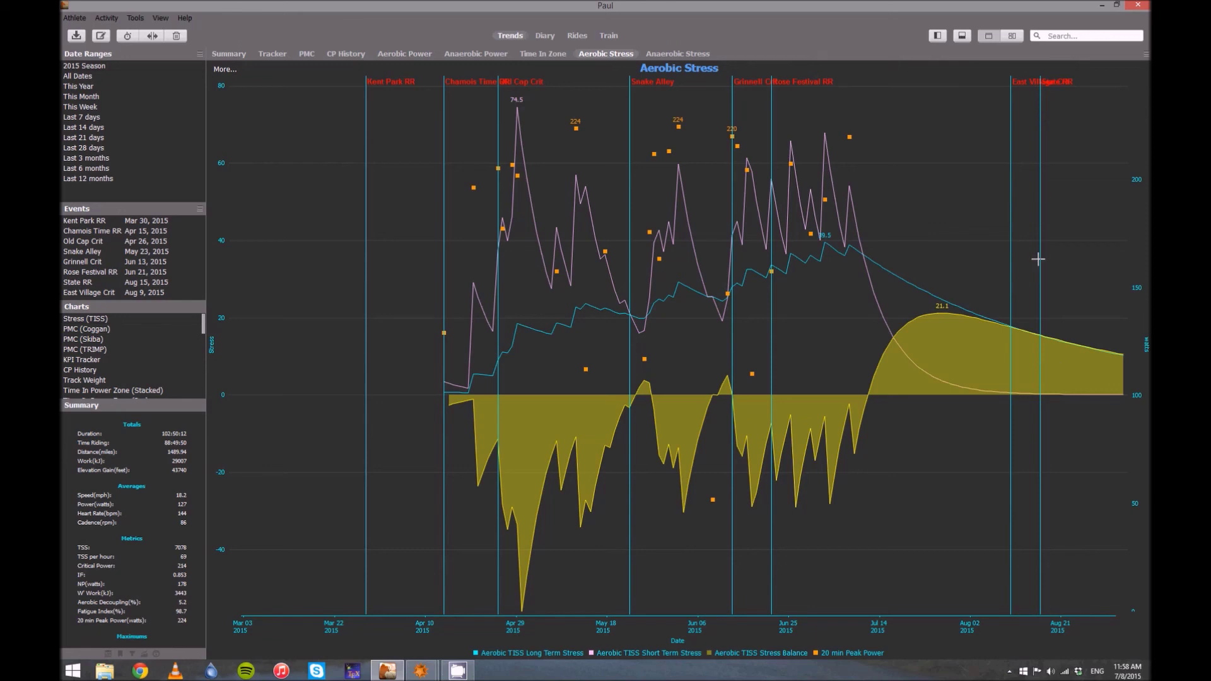
{"action": "left_click", "coordinate": [306, 53]}
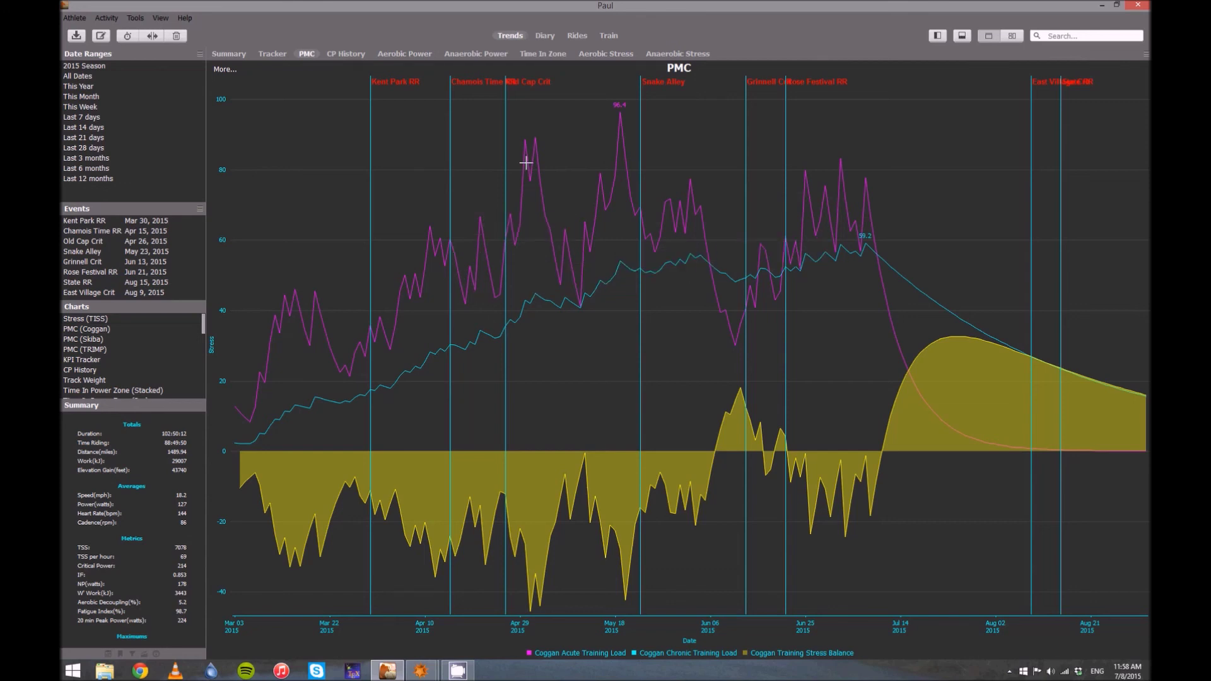
{"action": "left_click", "coordinate": [594, 57]}
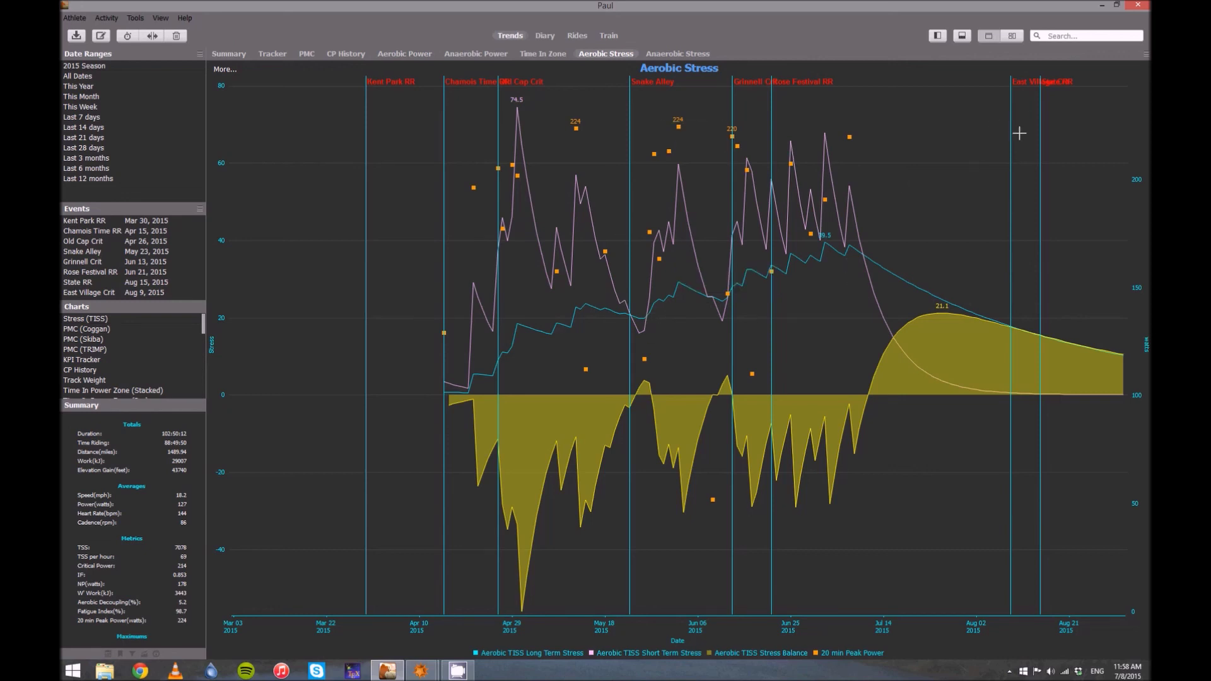
{"action": "left_click", "coordinate": [653, 55]}
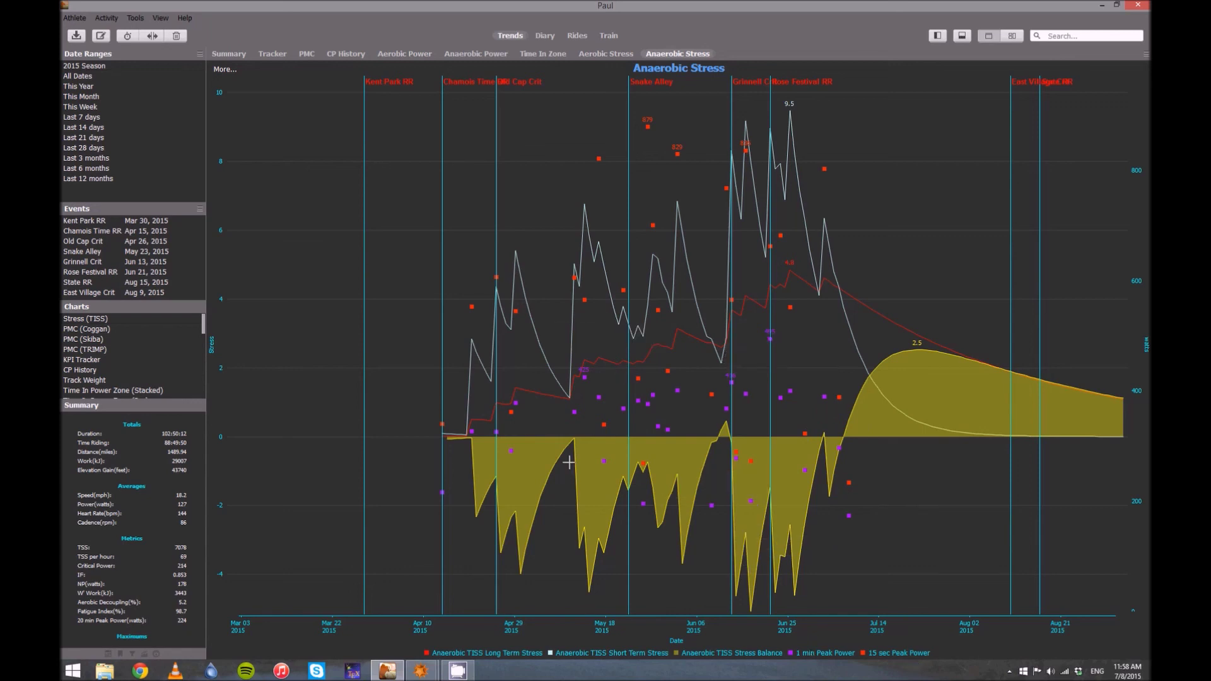
Step: Switch from the Anaerobic Stress chart to the Time In Zone chart
{"action": "mouse_move", "coordinate": [601, 289]}
{"action": "left_click", "coordinate": [543, 54]}
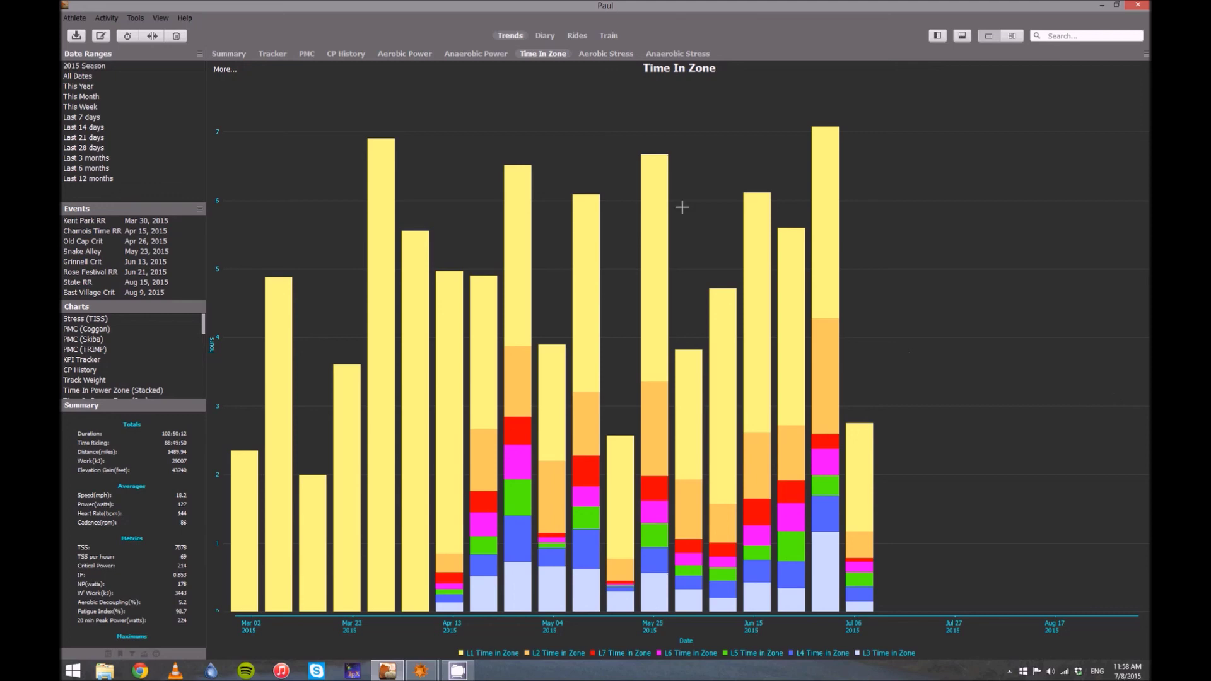
Step: Return to the PMC chart of Coggan training load and stress balance
{"action": "left_click", "coordinate": [306, 55]}
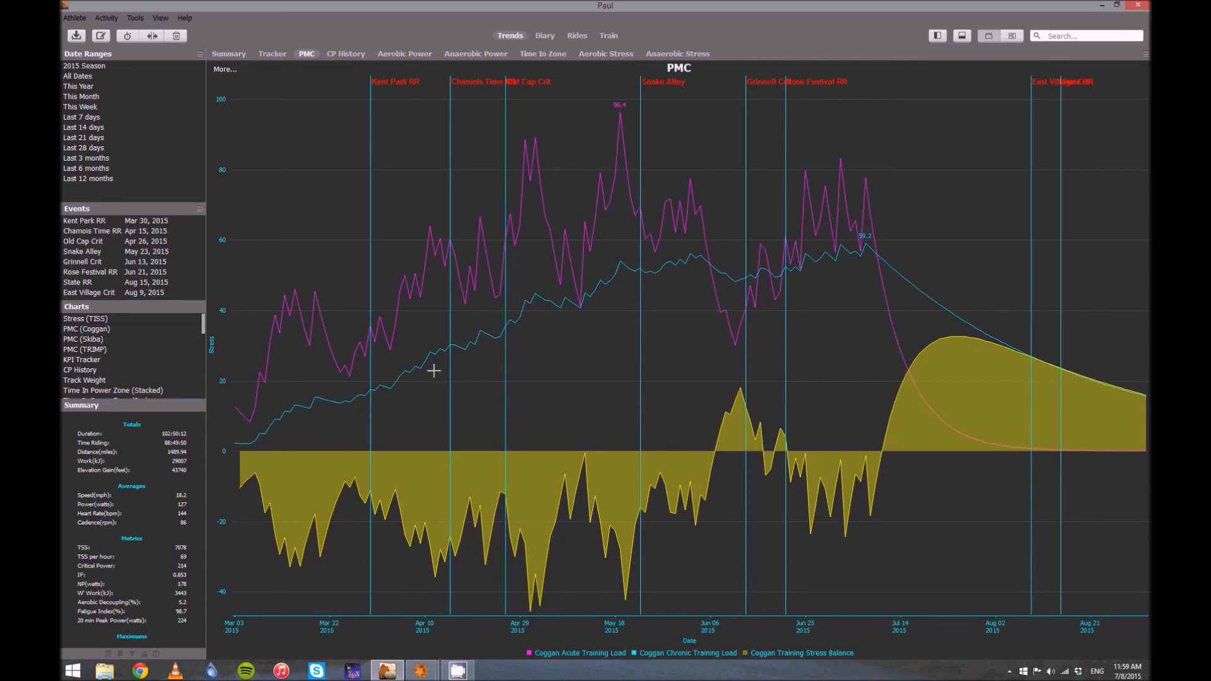
{"action": "mouse_move", "coordinate": [352, 408]}
{"action": "mouse_move", "coordinate": [685, 211]}
{"action": "mouse_move", "coordinate": [546, 302]}
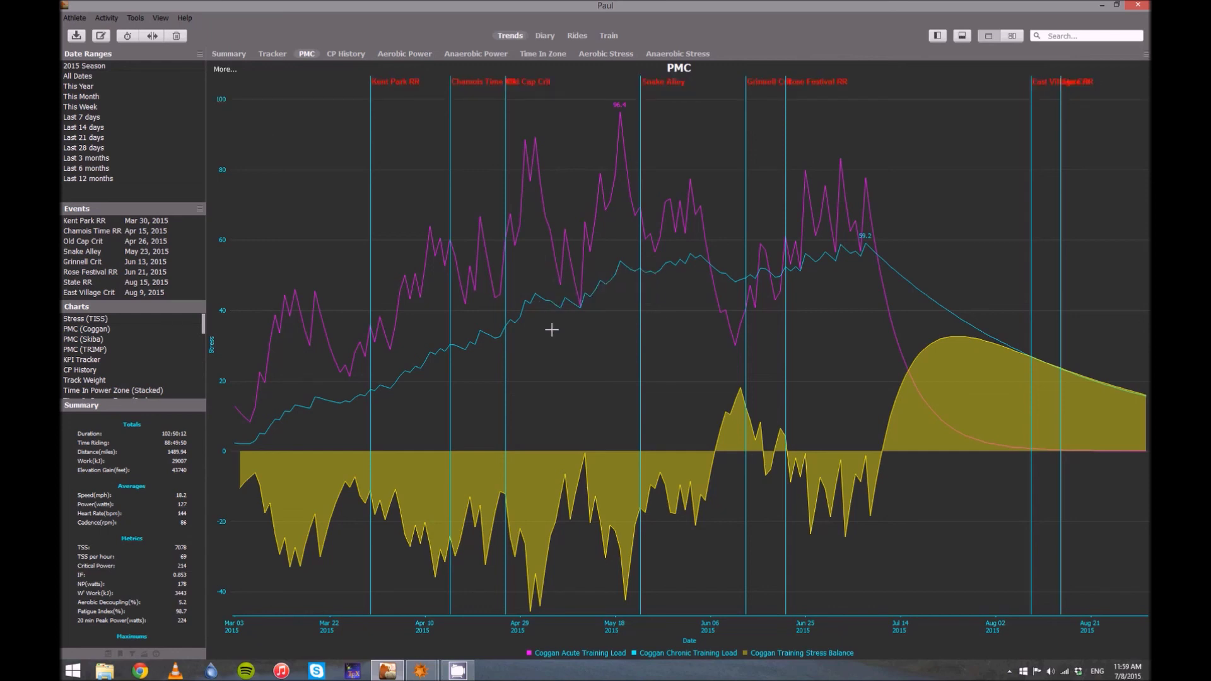